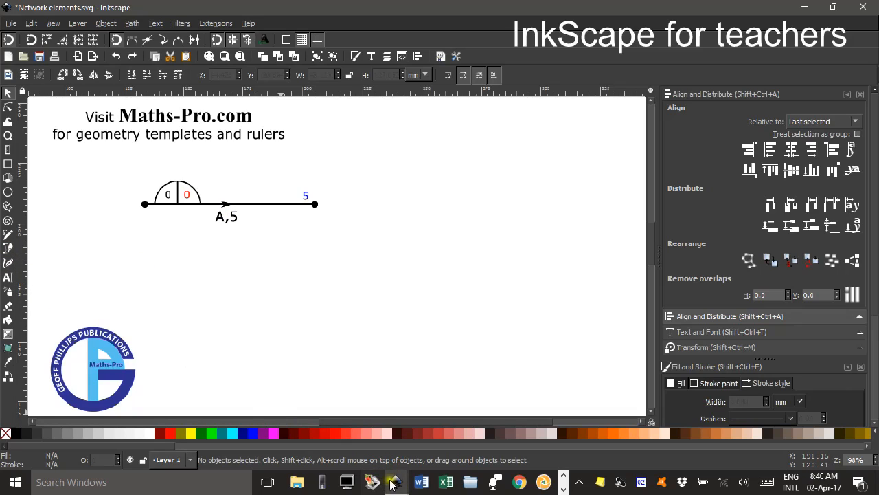
Switch to the New document 2 window and draw a straight horizontal line about 71 mm long.
mouse_move(397, 485)
click(412, 433)
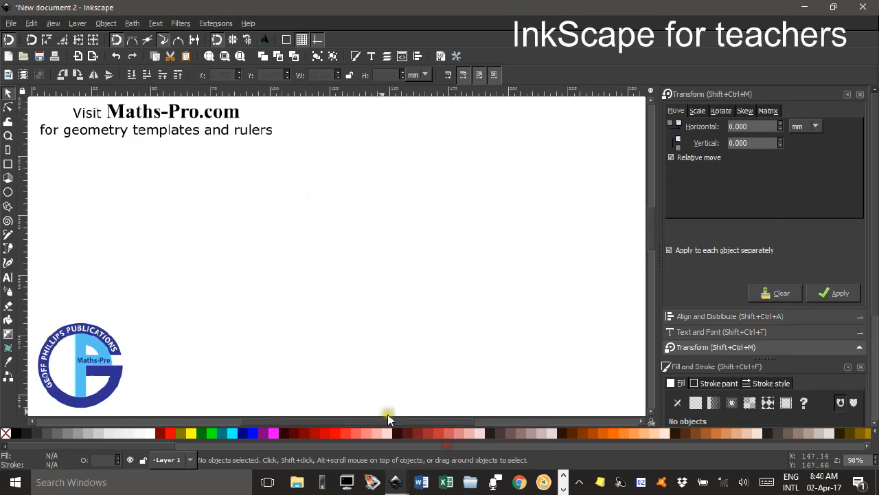
click(8, 248)
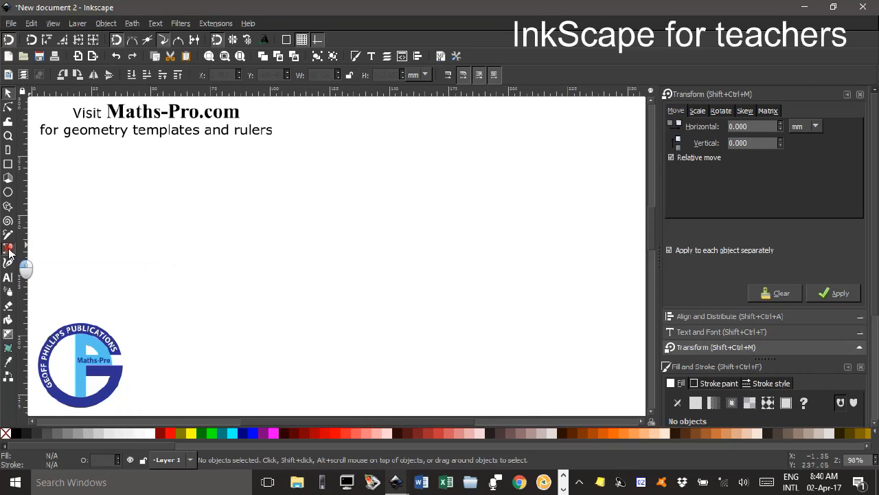
click(140, 229)
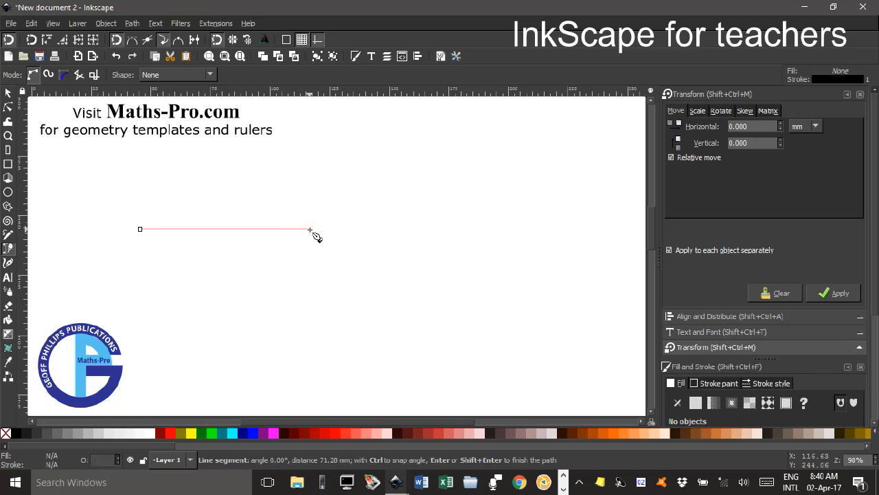
click(310, 229)
right_click(298, 232)
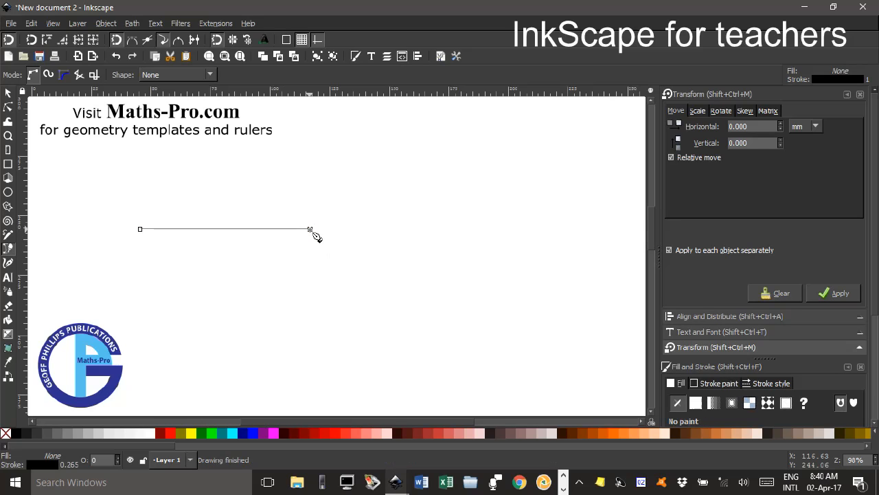
Set the horizontal line's stroke width to 0.5 mm.
click(7, 92)
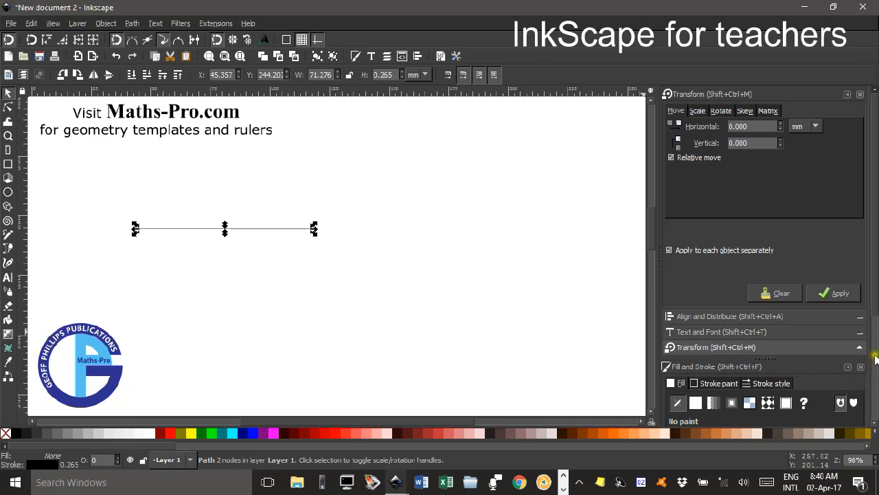
drag(876, 301, 869, 409)
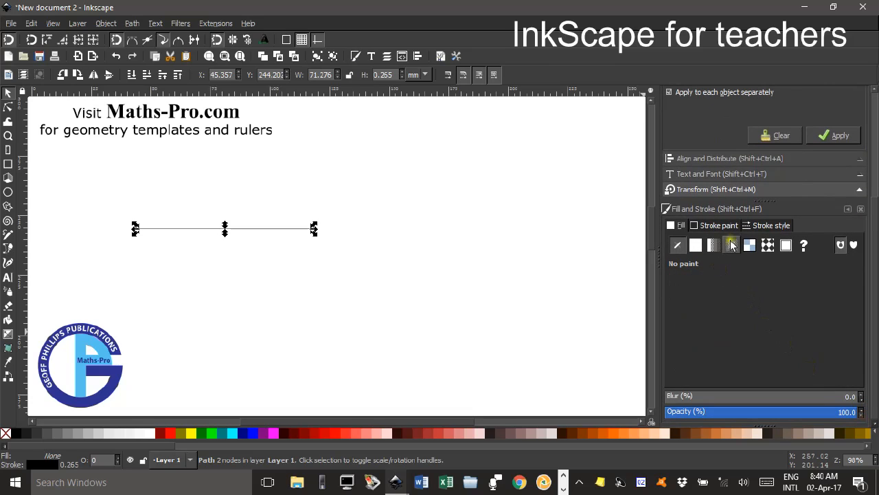
click(765, 226)
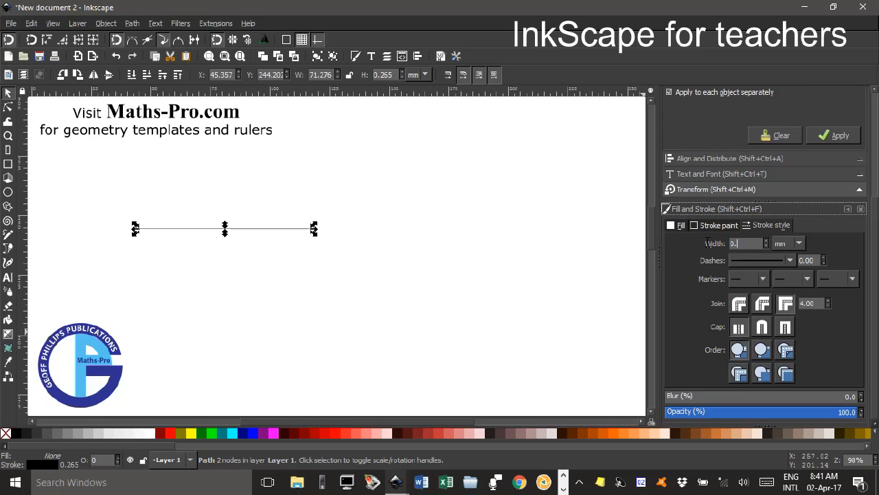
key(Return)
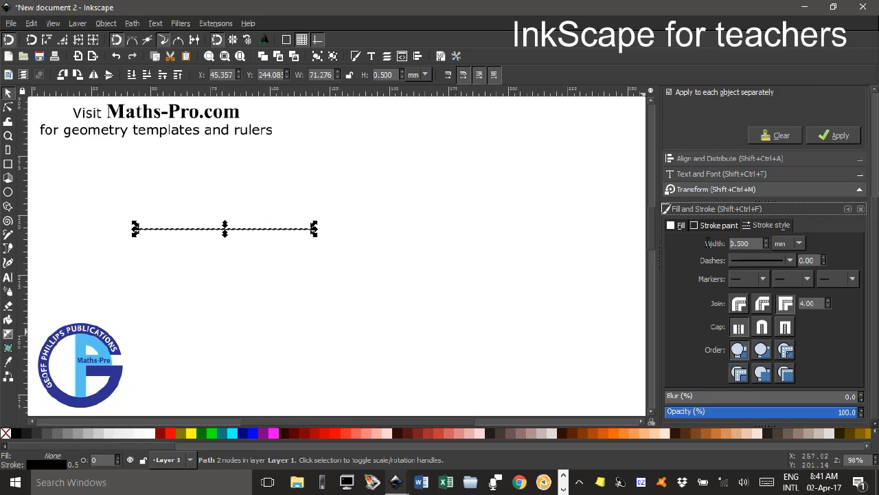
Insert a new node halfway between the line's two end nodes.
click(8, 108)
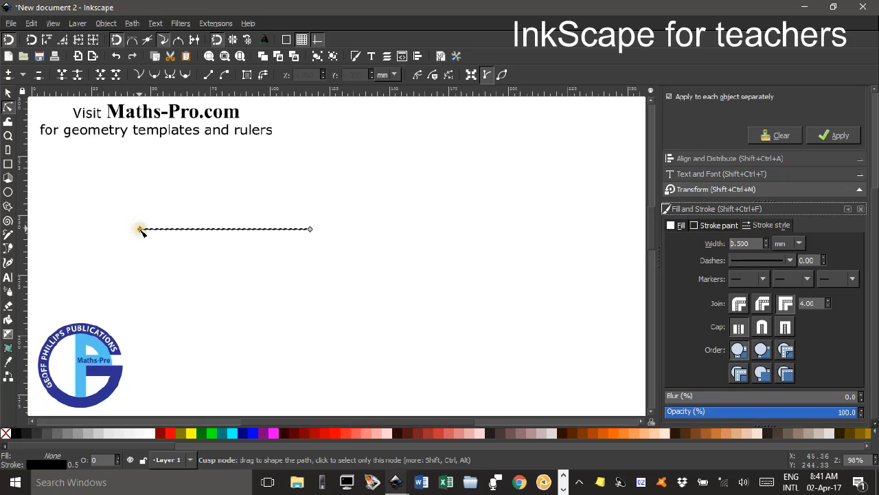
click(140, 229)
shift+click(309, 229)
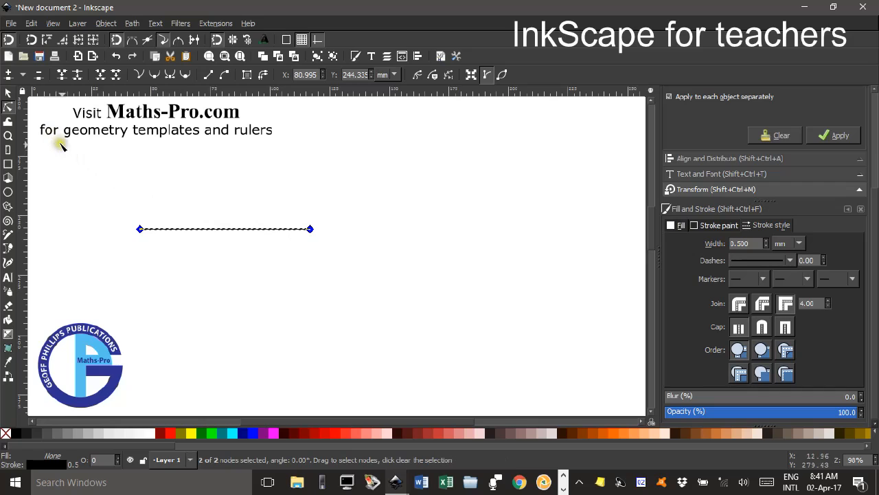
click(9, 76)
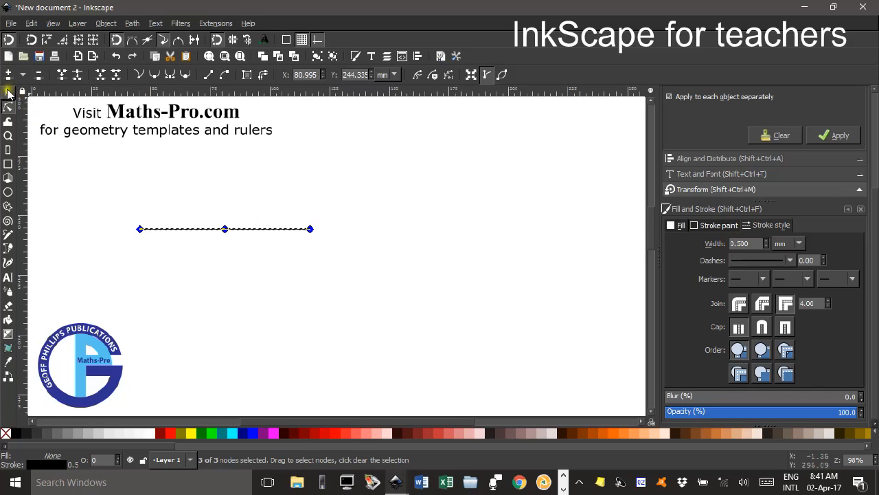
Give the line a right-pointing arrowhead as its mid marker, placed on the middle node.
click(7, 94)
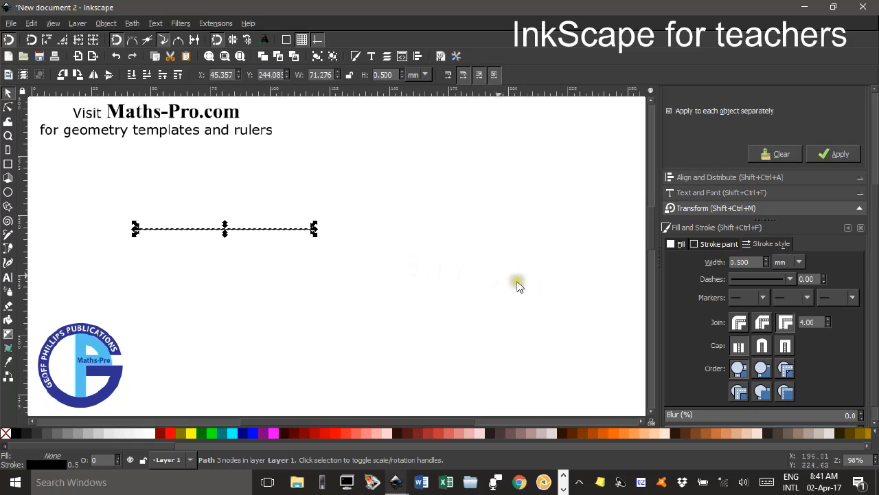
click(807, 295)
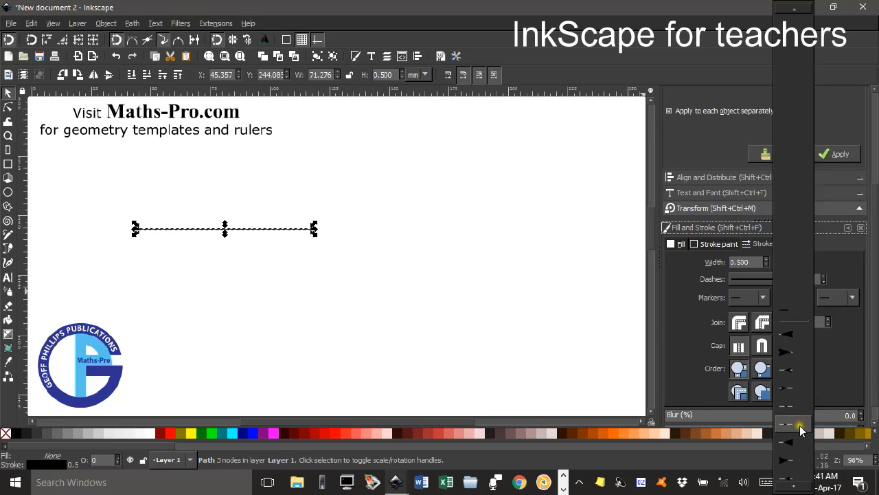
click(790, 387)
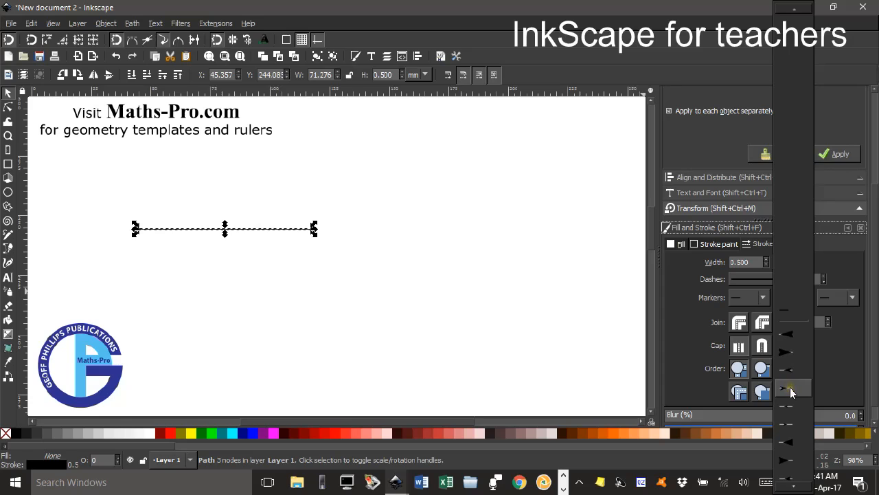
click(392, 270)
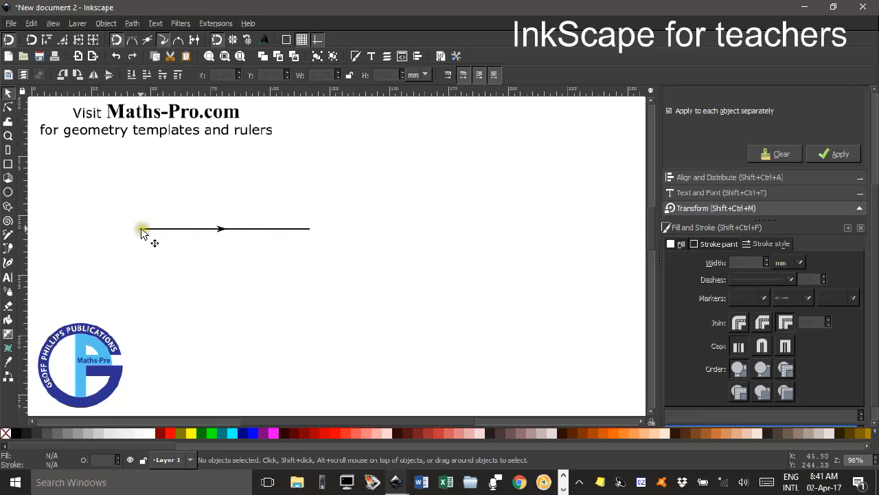
Draw a circle about 7.6 mm wide below the line, with a black fill and no stroke.
click(8, 193)
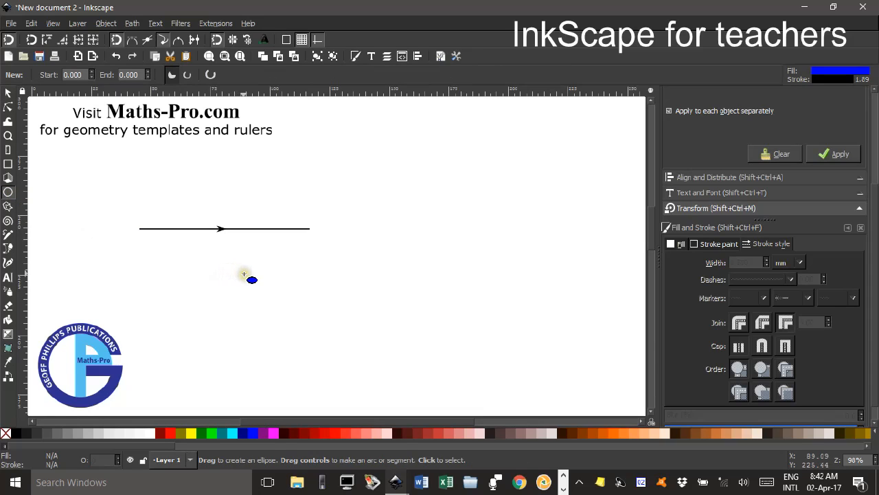
mouse_move(237, 266)
mouse_down()
mouse_move(253, 281)
mouse_move(271, 281)
mouse_move(255, 281)
mouse_up()
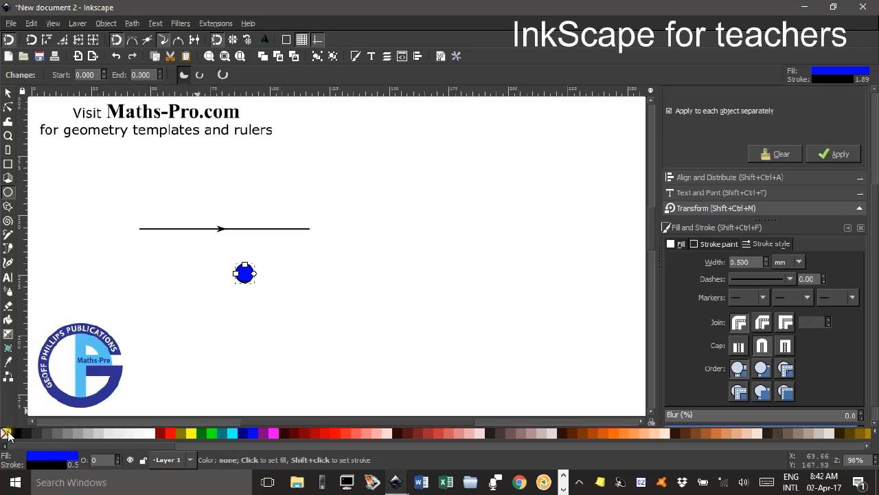
click(4, 433)
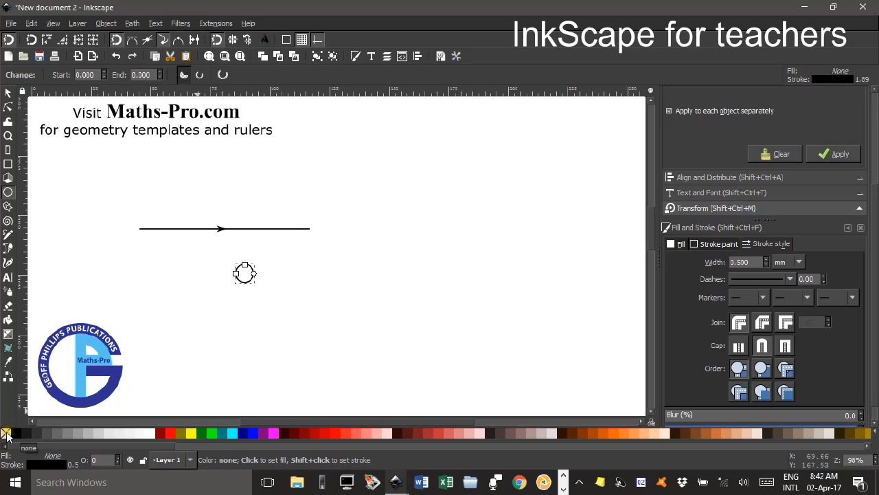
click(16, 434)
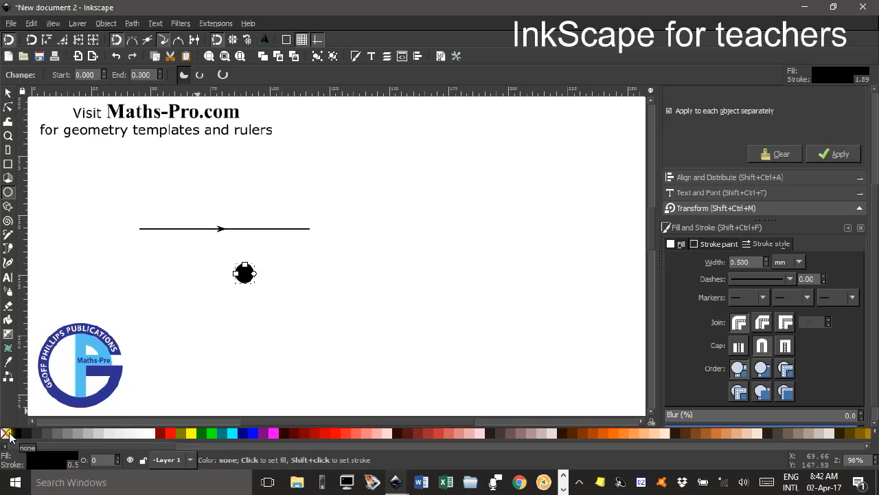
key(shift)
shift+click(7, 434)
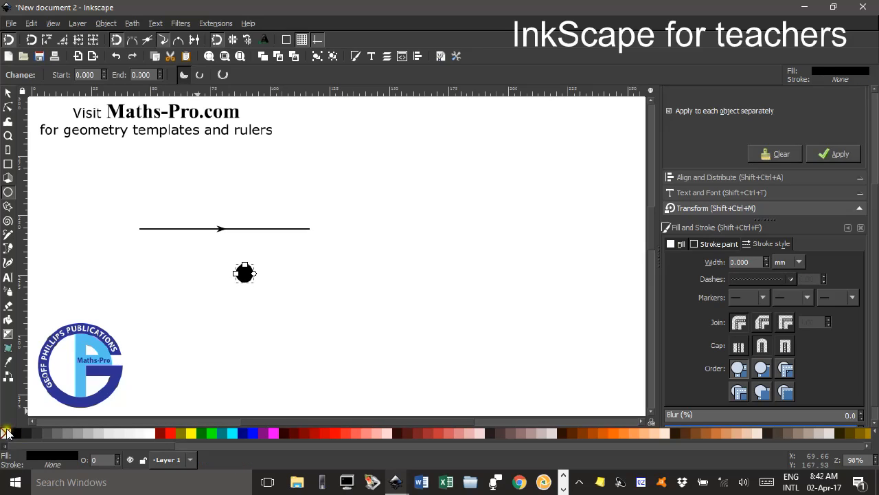
Shrink the black circle proportionally to a dot about 3.2 mm wide.
click(9, 92)
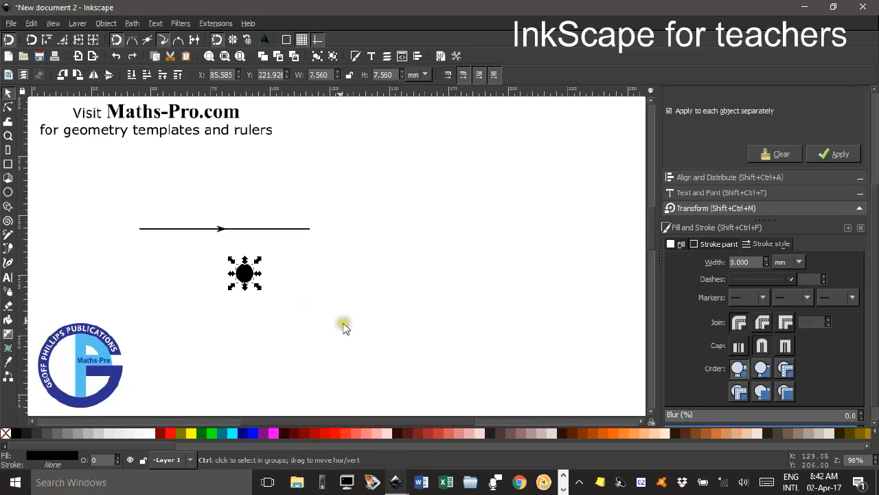
scroll(336, 326, up, 3)
drag(212, 273, 394, 301)
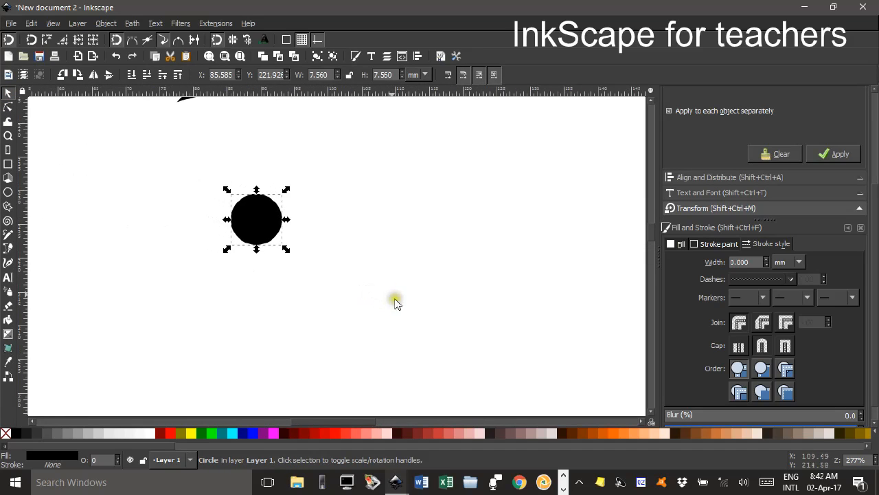
drag(288, 195, 255, 214)
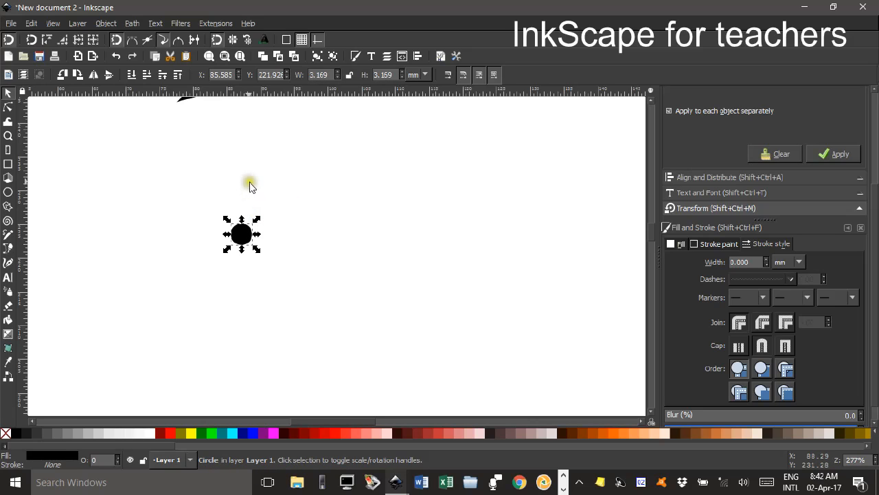
key(5)
click(386, 252)
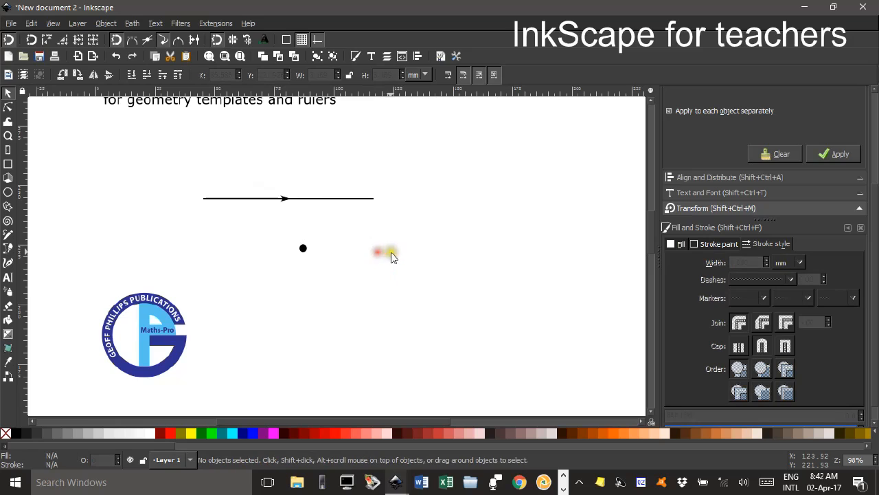
drag(409, 255, 399, 270)
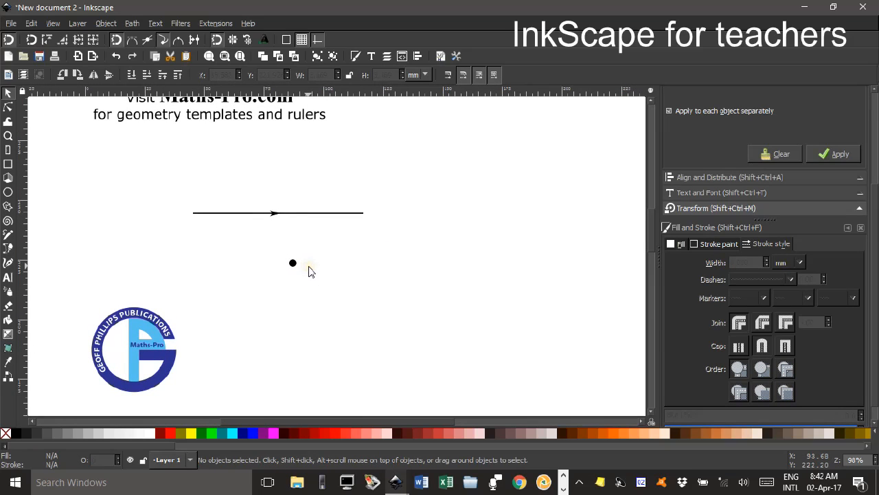
Enable snapping to paths and rotation centres, and snap the black dot's centre onto the line's left end.
drag(293, 267, 204, 242)
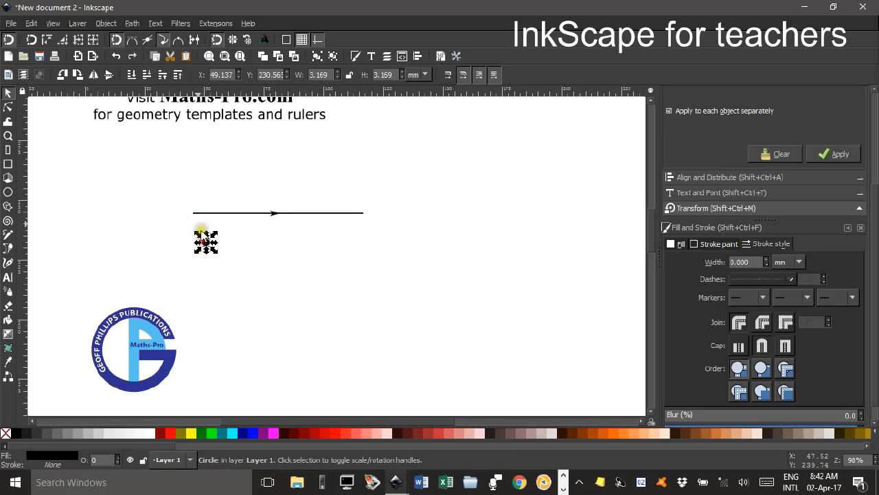
click(131, 39)
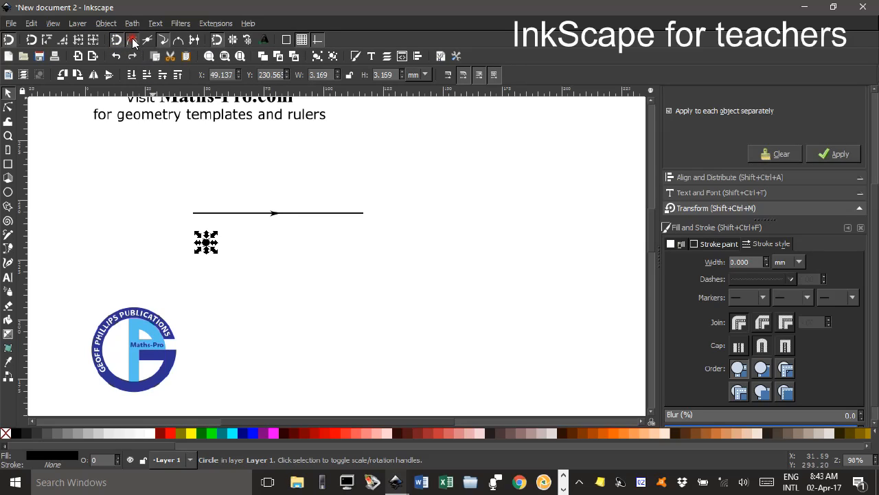
click(193, 39)
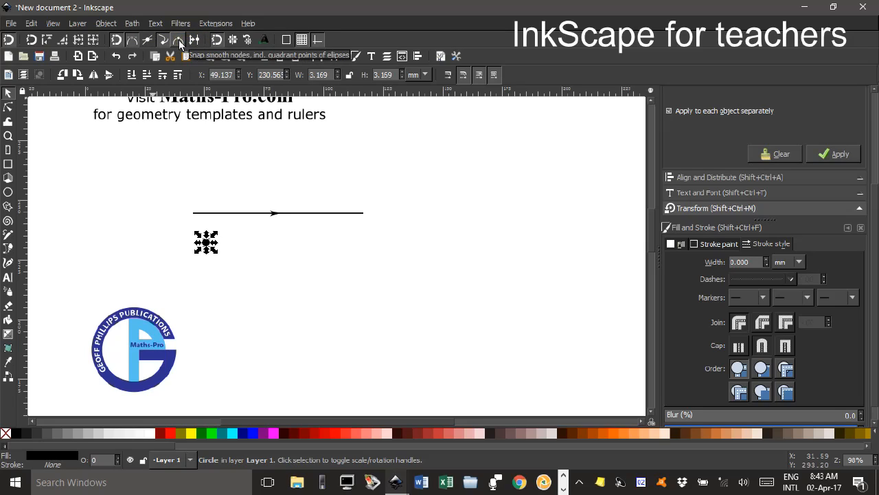
click(248, 41)
drag(221, 256, 205, 225)
click(239, 247)
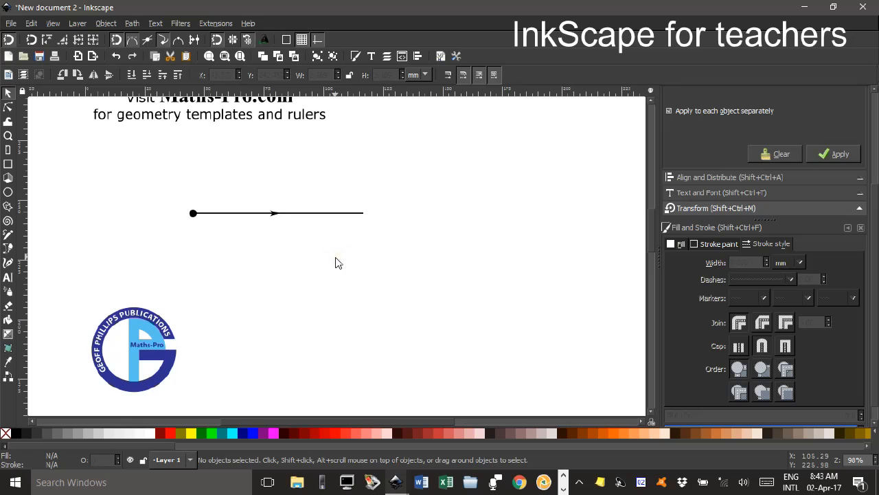
Duplicate the black dot and snap the copy's centre onto the line's right end node.
ctrl+scroll(227, 241, up, 4)
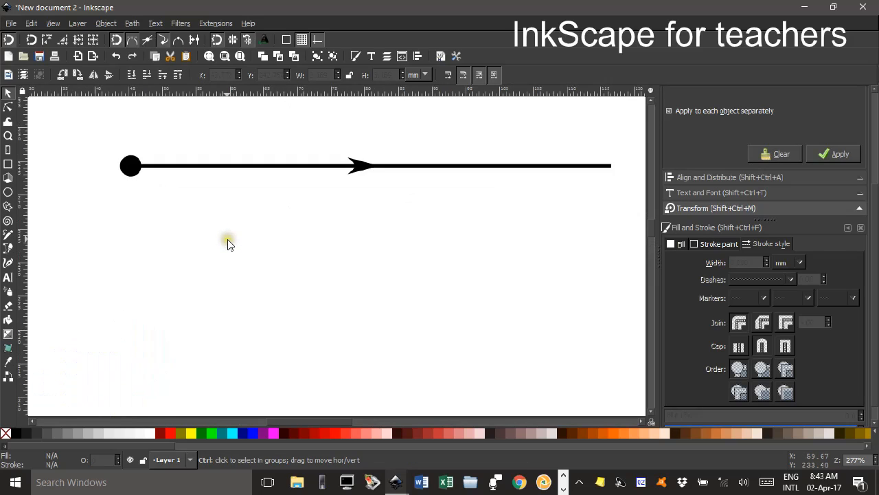
ctrl+scroll(230, 242, down, 1)
scroll(304, 253, right, 2)
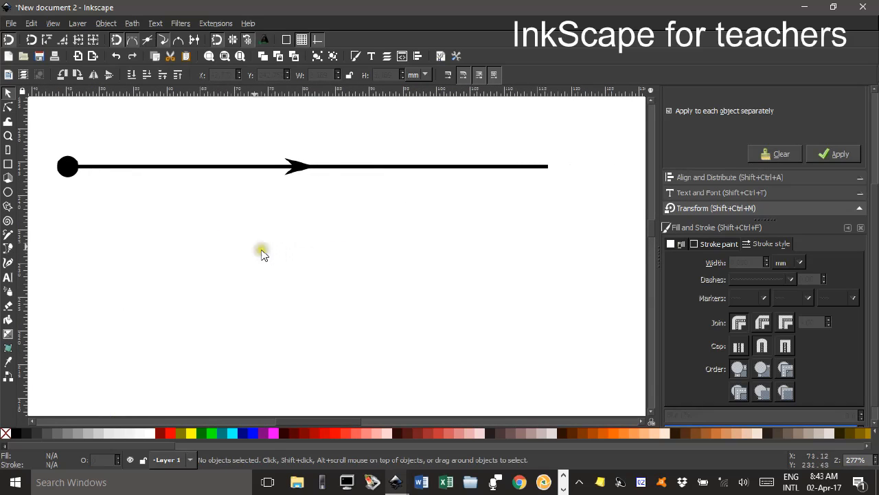
click(72, 170)
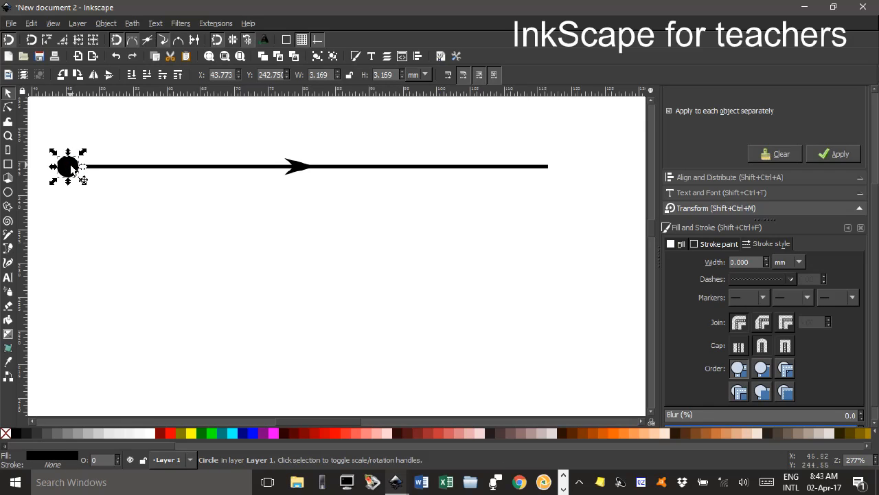
drag(73, 170, 577, 171)
drag(576, 171, 553, 171)
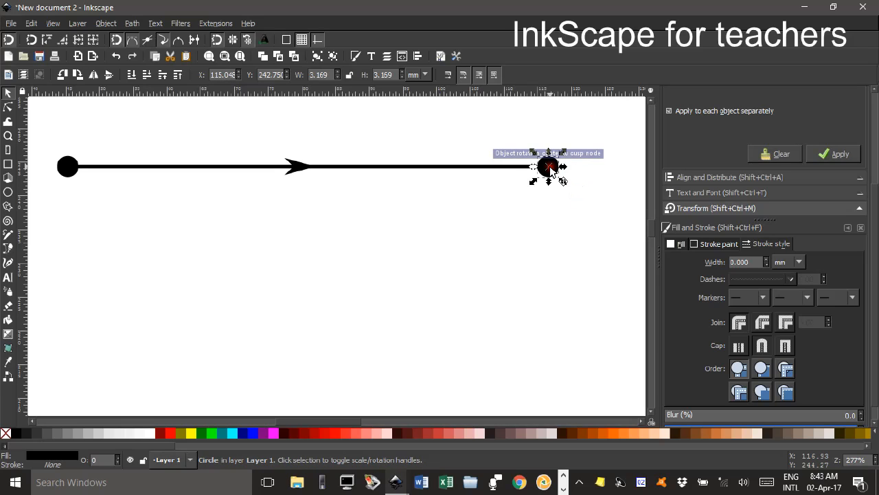
click(525, 219)
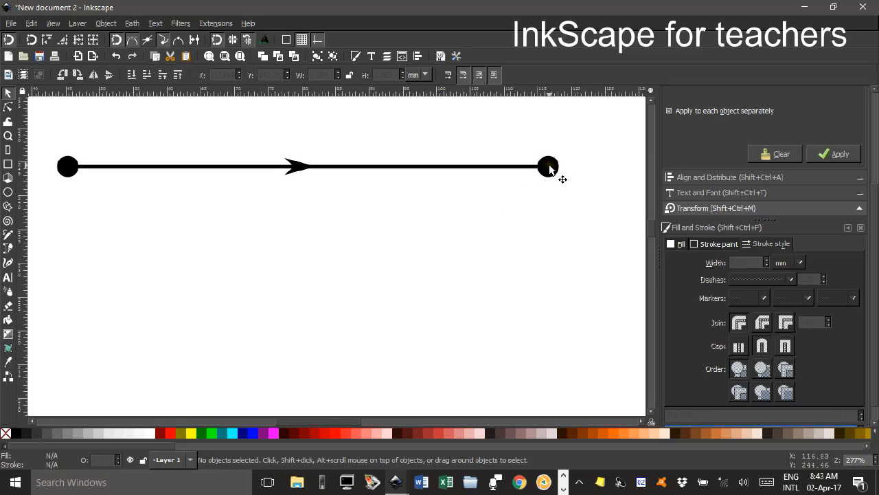
key(5)
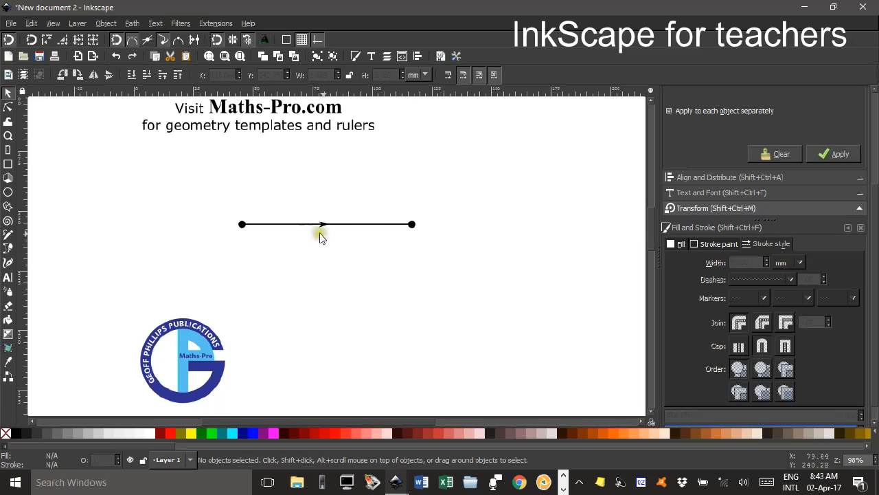
drag(450, 240, 370, 246)
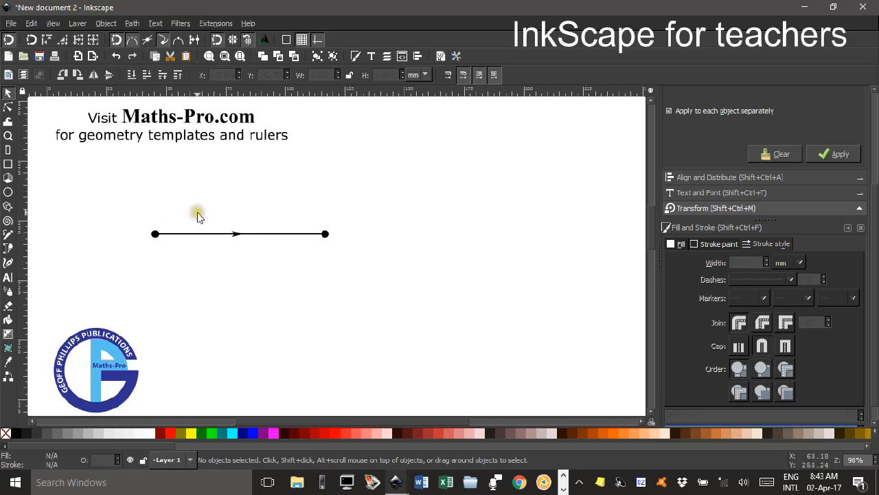
Draw a circle about 22.7 mm wide below the line and open it into a lower half arc ending at 180°.
click(8, 193)
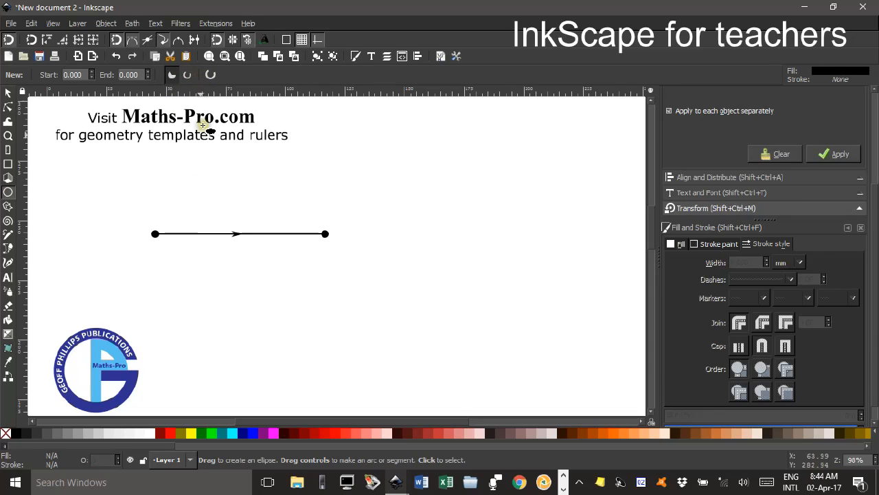
drag(206, 264, 244, 300)
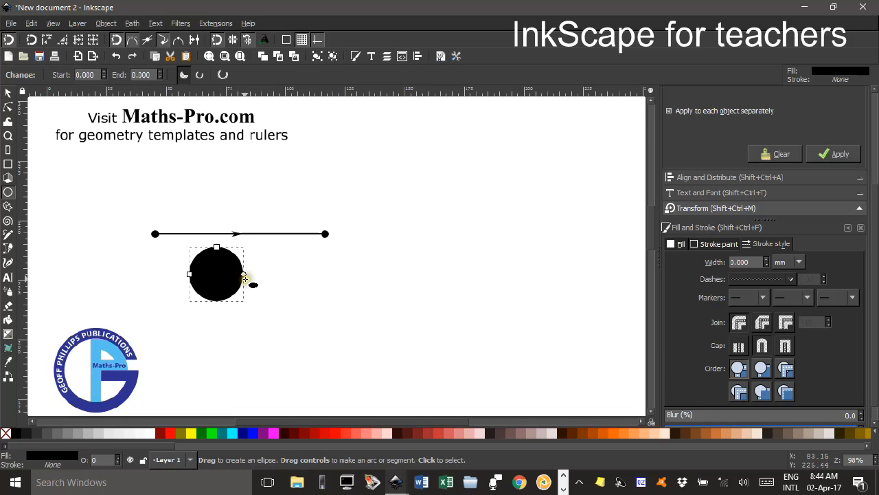
drag(244, 275, 197, 275)
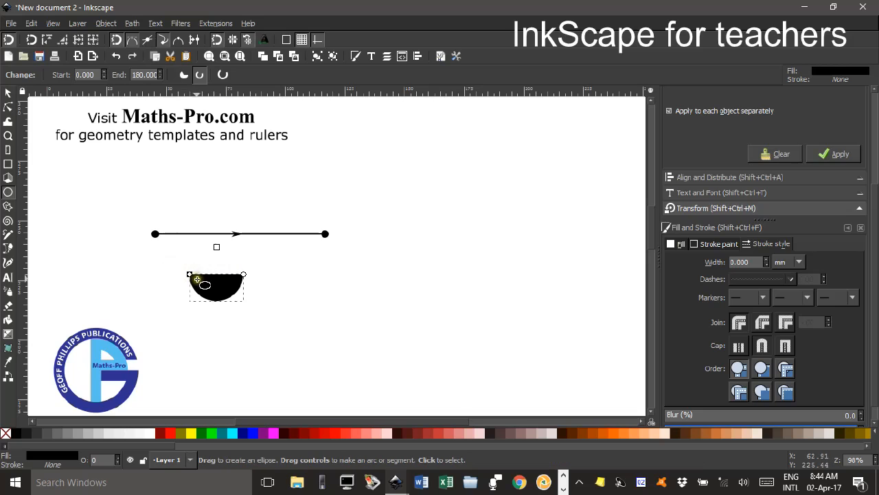
Remove the half circle's fill and give it a black stroke.
click(7, 94)
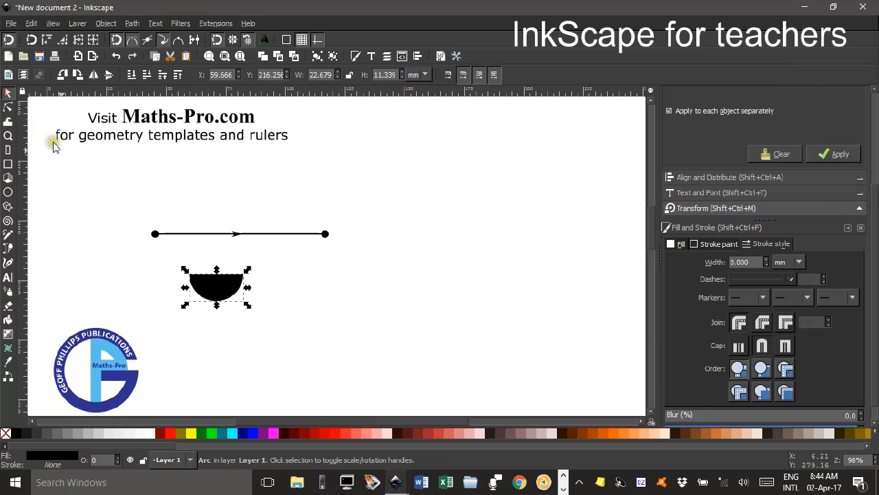
click(6, 433)
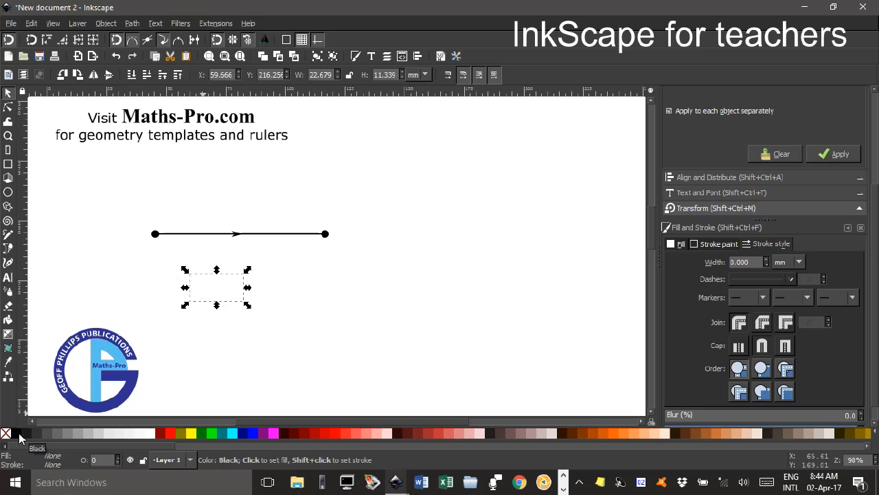
shift+click(19, 434)
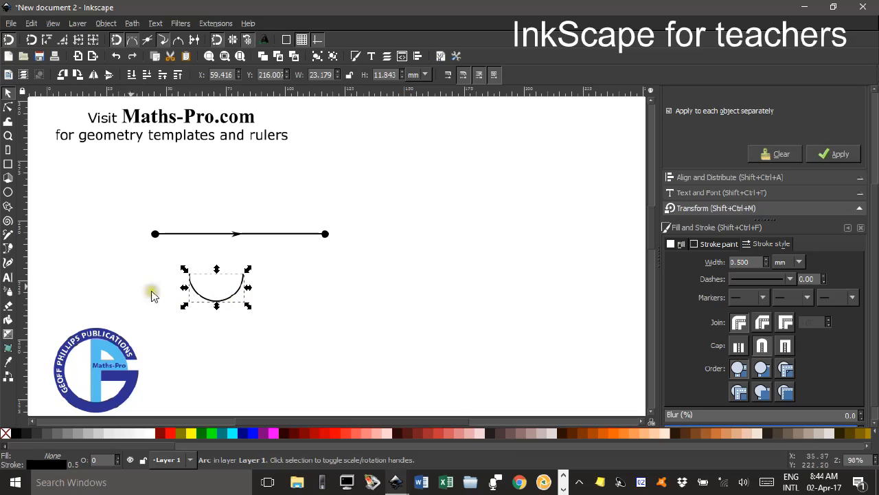
Close the half arc into a segment, flip it vertically, and shift it slightly to the right below the line.
click(7, 193)
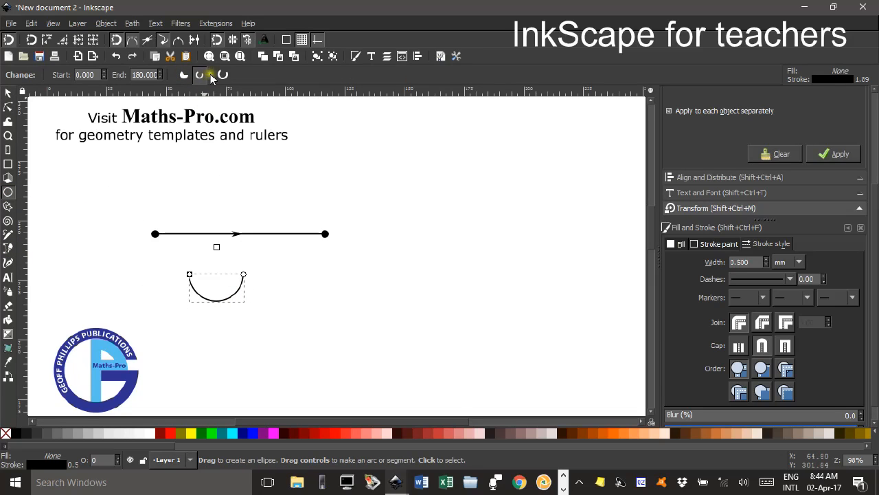
click(184, 75)
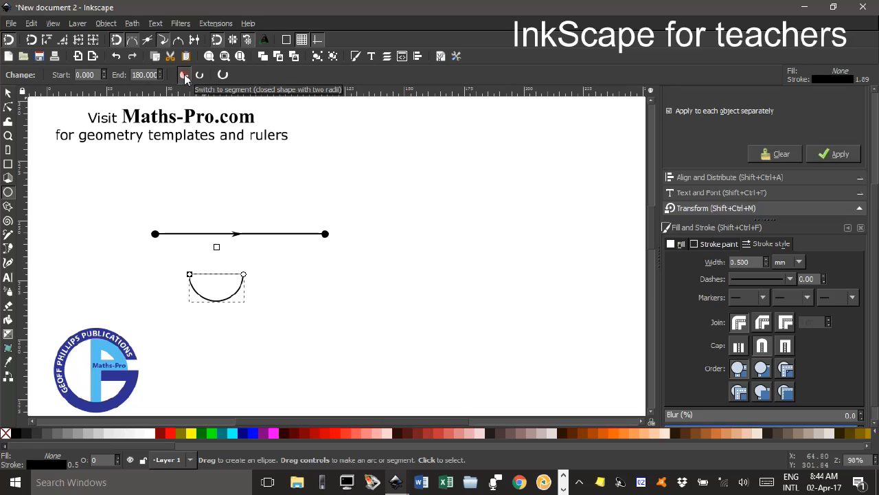
click(7, 93)
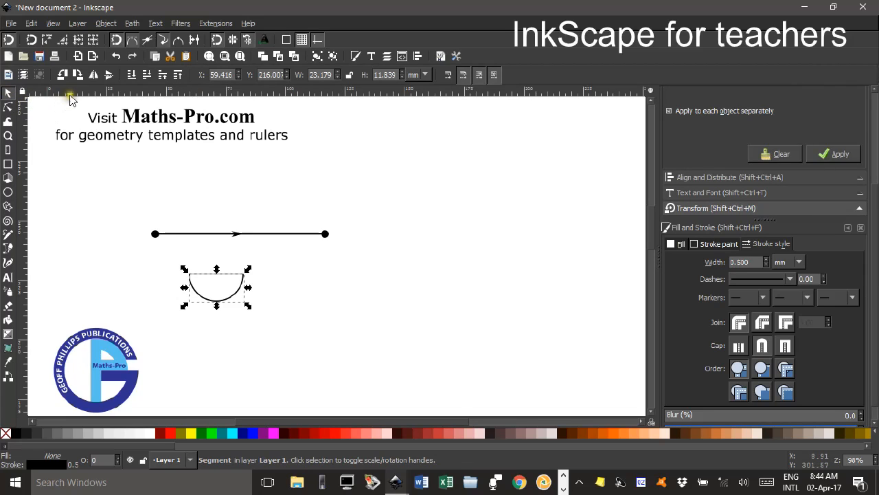
click(107, 75)
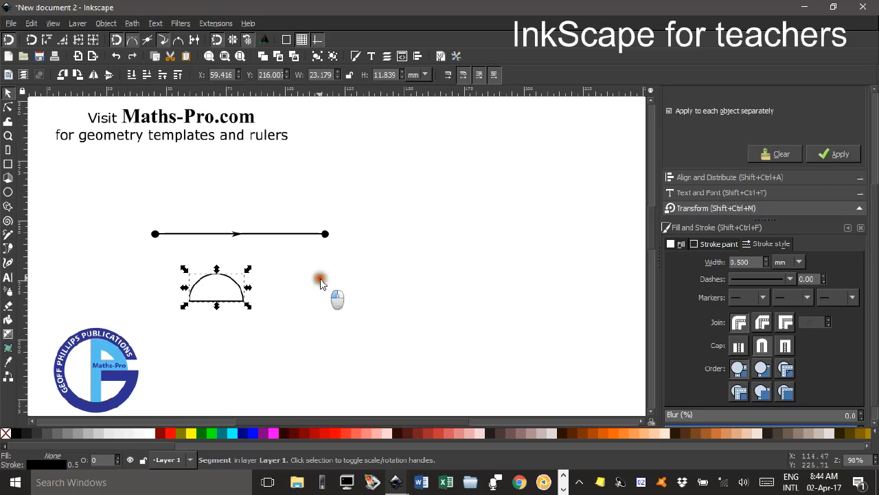
mouse_move(232, 281)
mouse_down()
mouse_move(204, 209)
mouse_move(248, 278)
mouse_up()
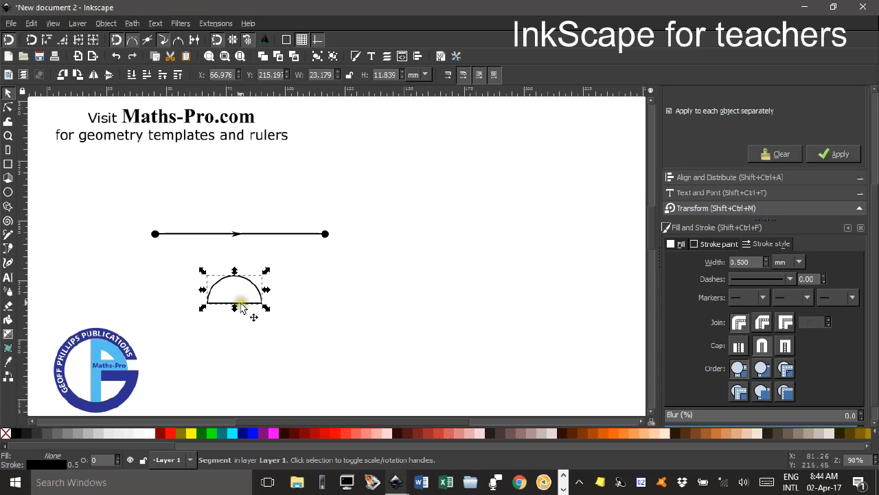
Enable snapping to line midpoints and draw a vertical line from the midpoint of the semicircle's base to its top.
ctrl+scroll(252, 306, up, 3)
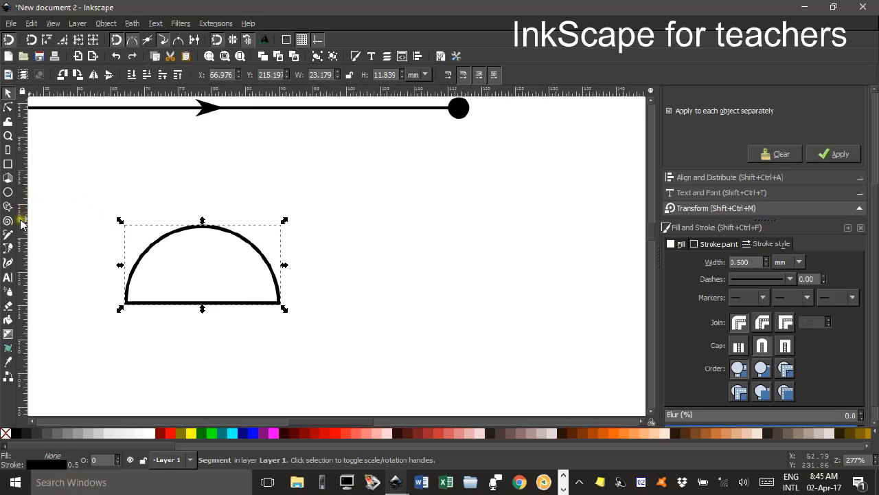
click(8, 246)
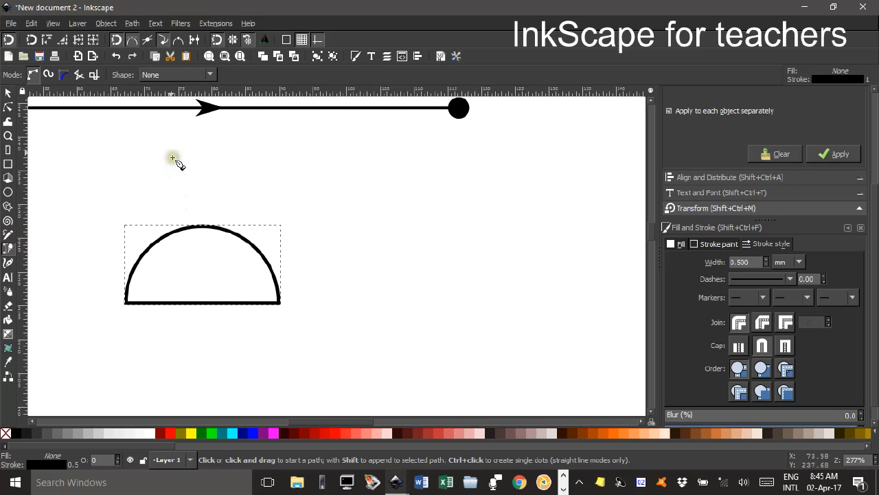
click(194, 40)
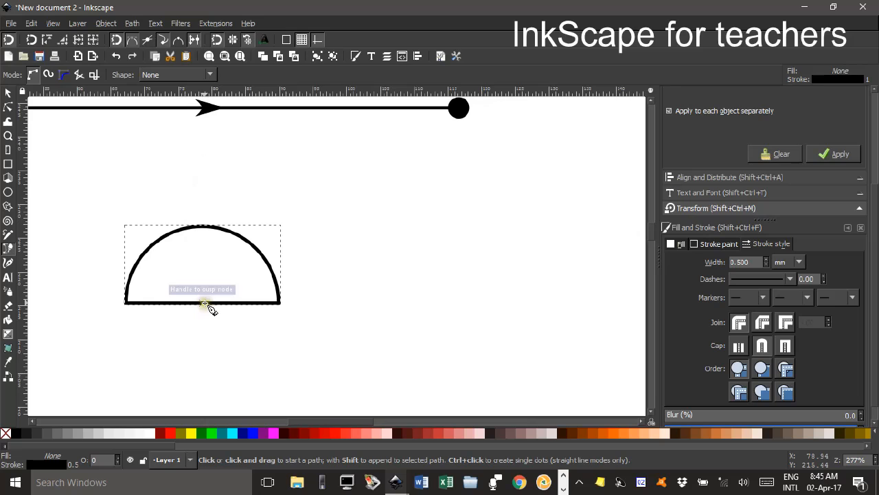
click(203, 303)
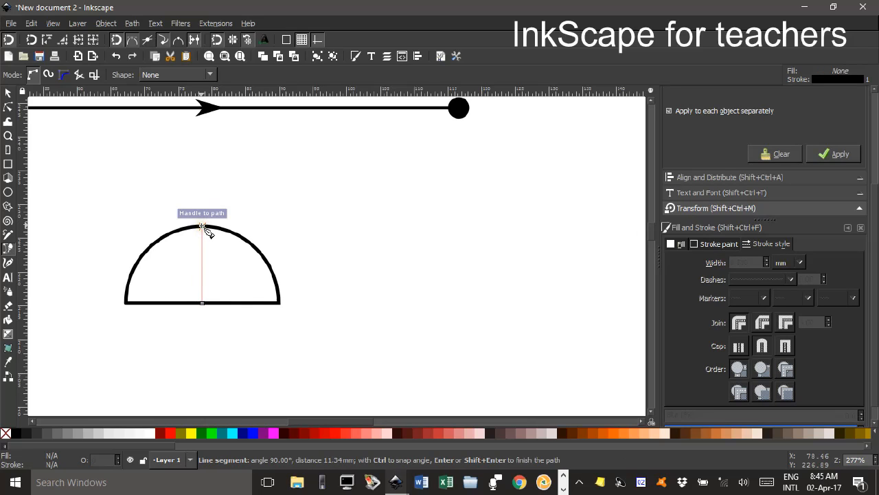
double_click(203, 227)
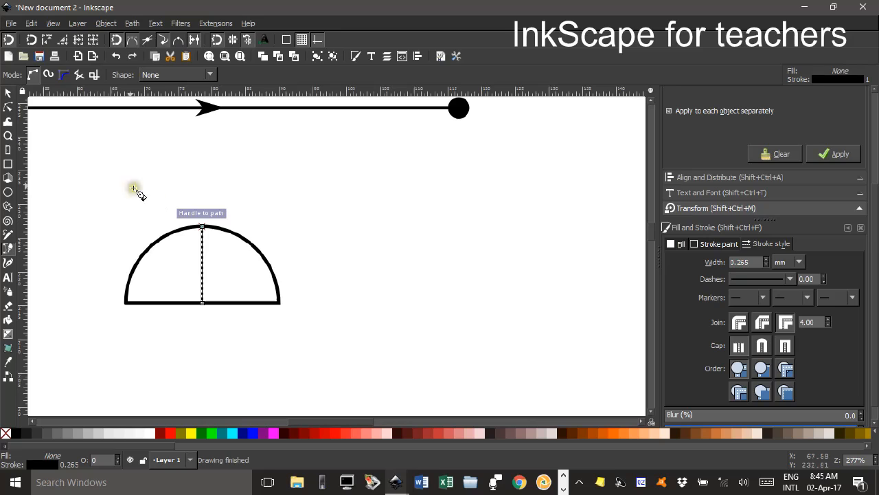
Set the stroke width of the semicircle's vertical centre line to 0.5 mm.
click(8, 92)
click(273, 193)
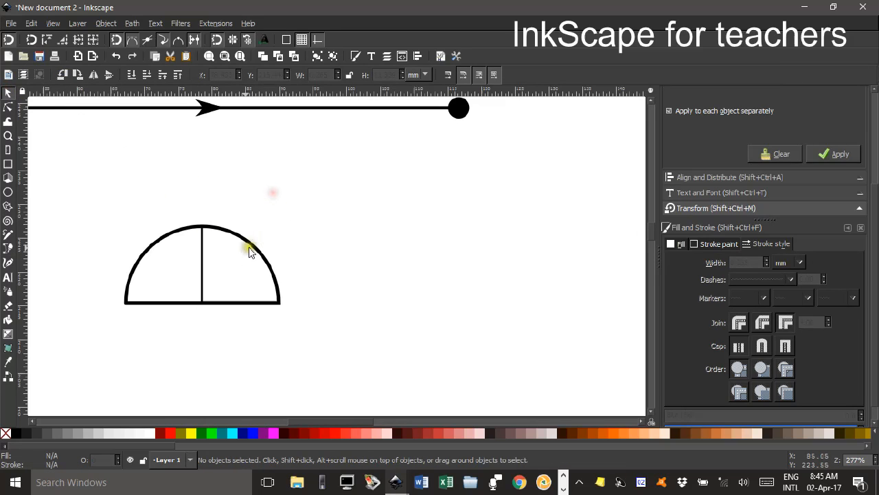
click(202, 265)
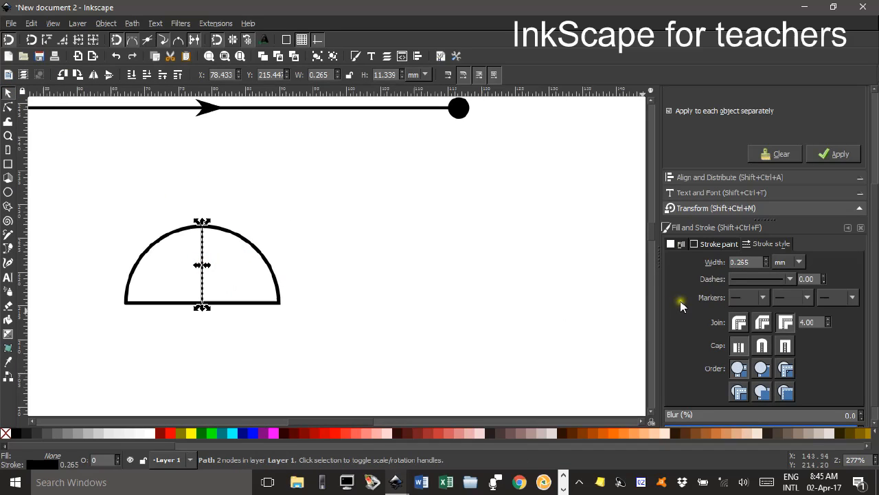
drag(754, 262, 731, 270)
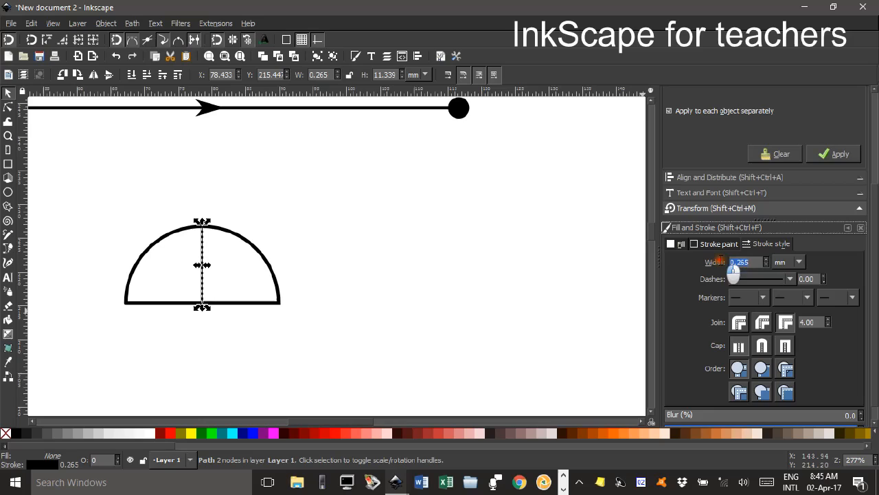
text(0.5)
key(Return)
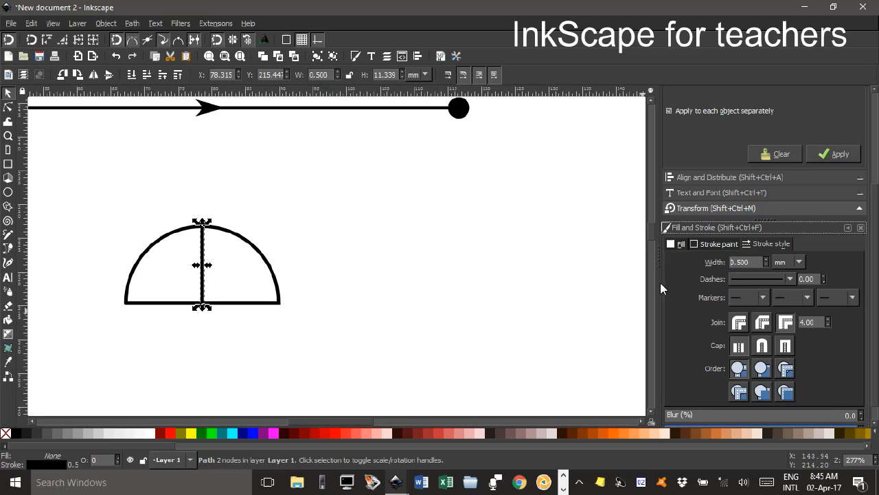
Combine the semicircle and its vertical centre line into a single path.
click(9, 95)
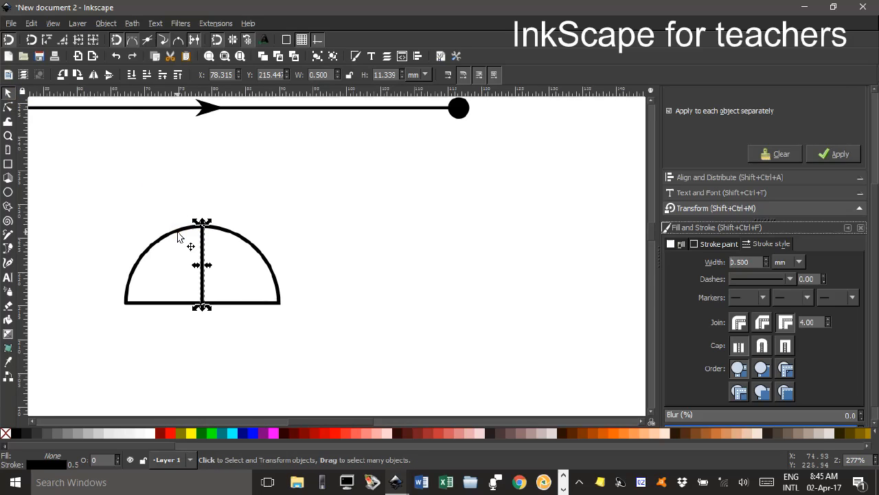
shift+click(179, 235)
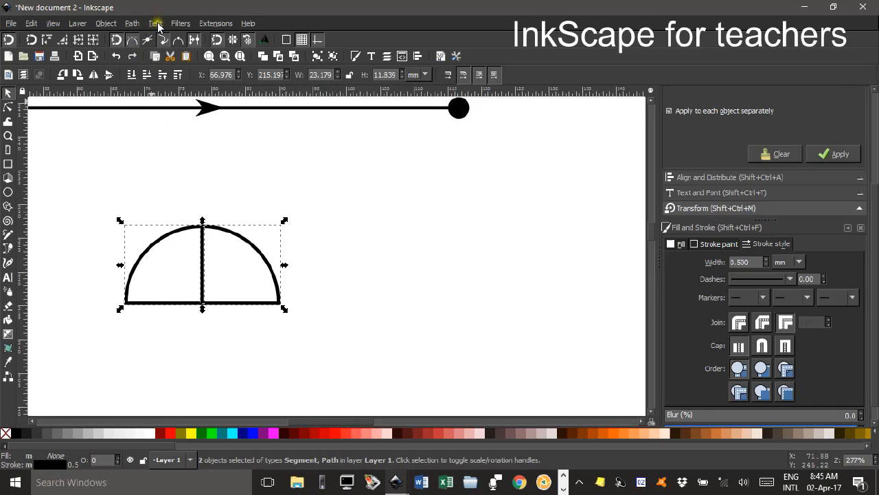
click(132, 25)
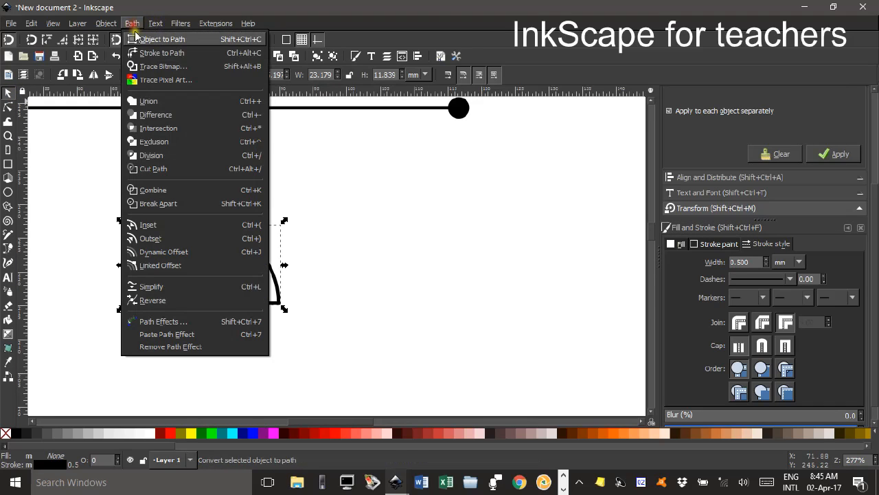
click(172, 194)
click(6, 96)
click(240, 199)
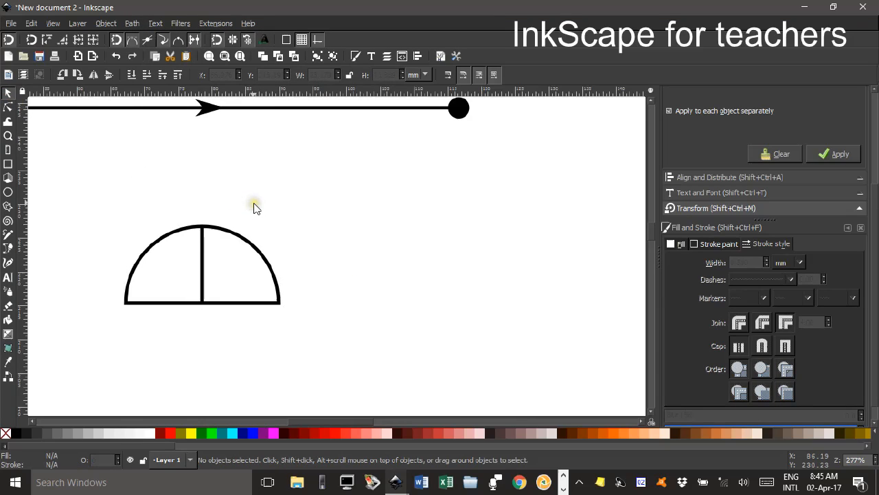
Move the divided semicircle so its base sits on the directed line, between the left dot and the arrow, and nudge it slightly left.
key(5)
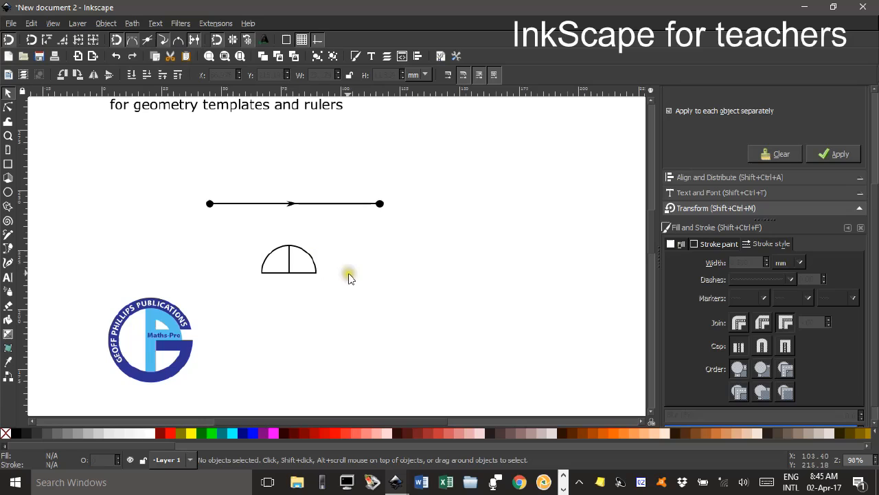
mouse_move(307, 256)
mouse_down()
mouse_move(281, 184)
mouse_move(261, 184)
mouse_up()
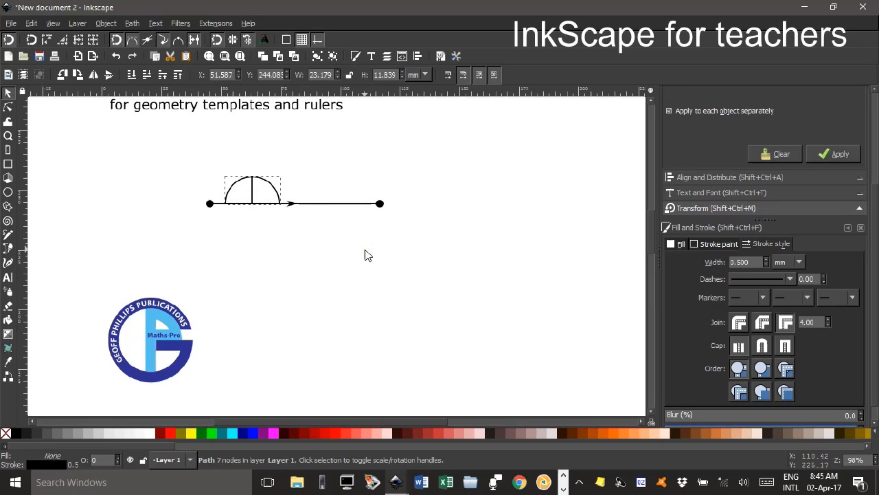
click(8, 94)
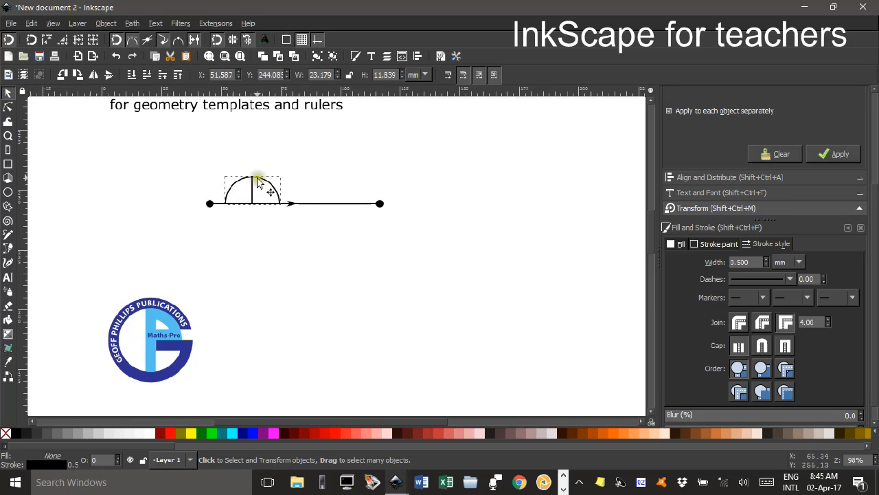
click(258, 183)
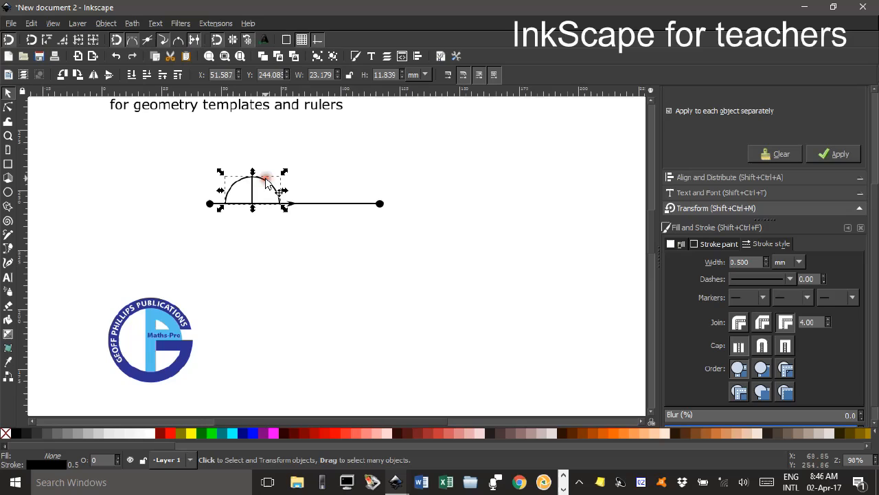
key(Left)
key(Left)
key(alt+Left)
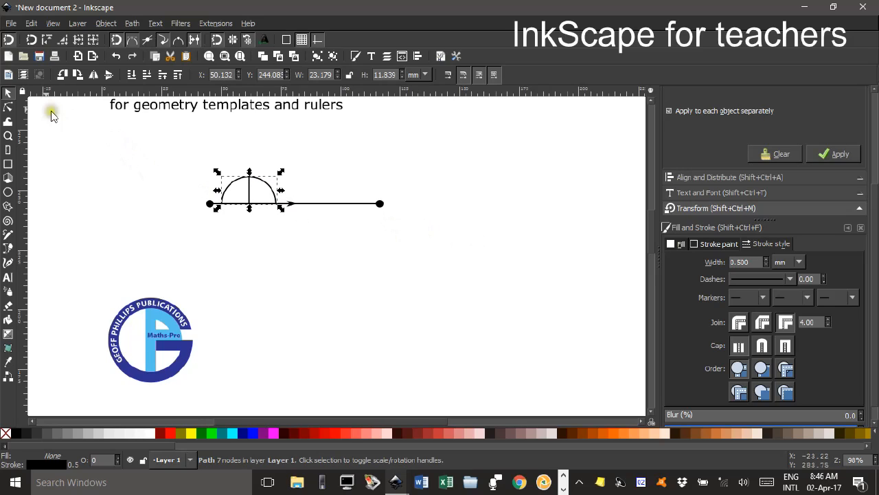
click(114, 163)
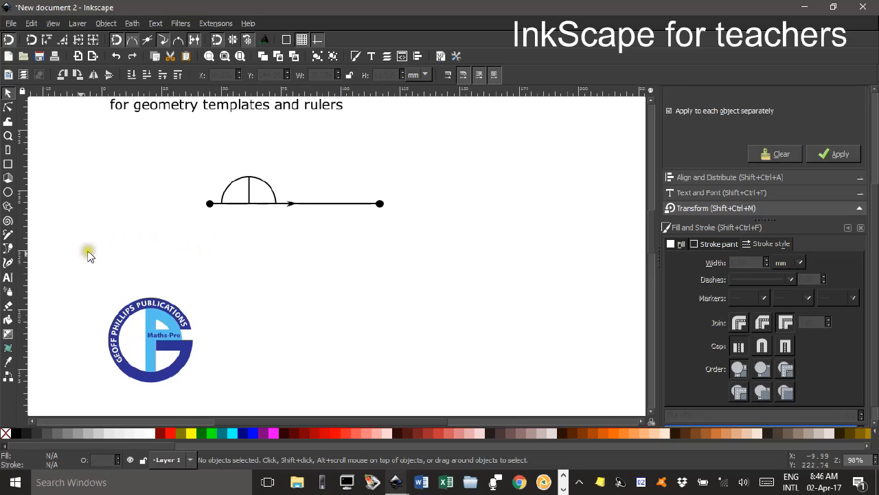
Add the text "0" in 16 pt sans-serif below the directed line, and select it as an object.
click(9, 278)
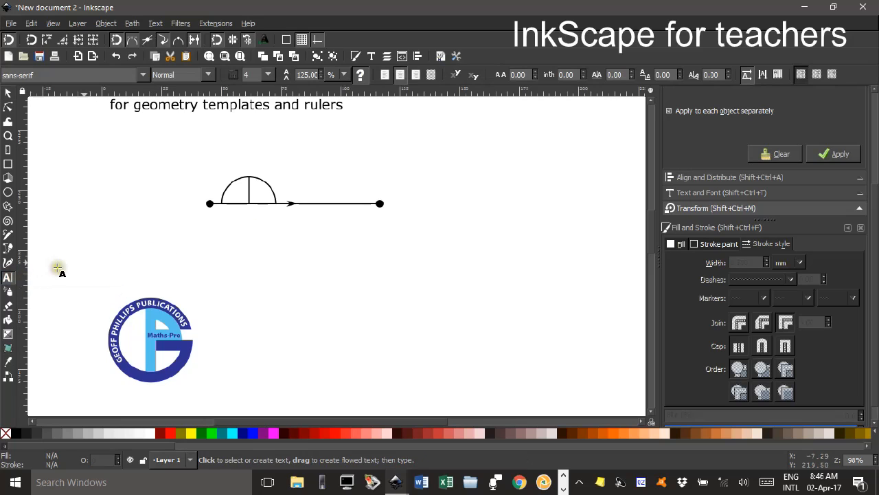
click(231, 247)
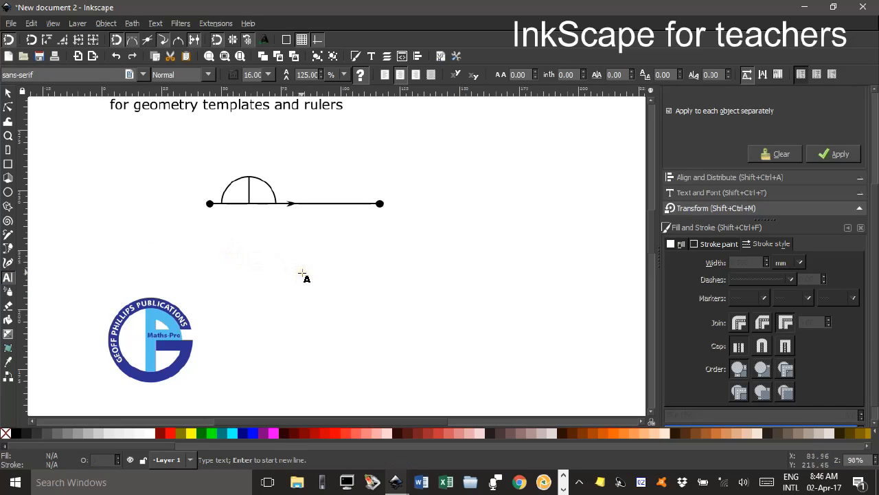
text(0)
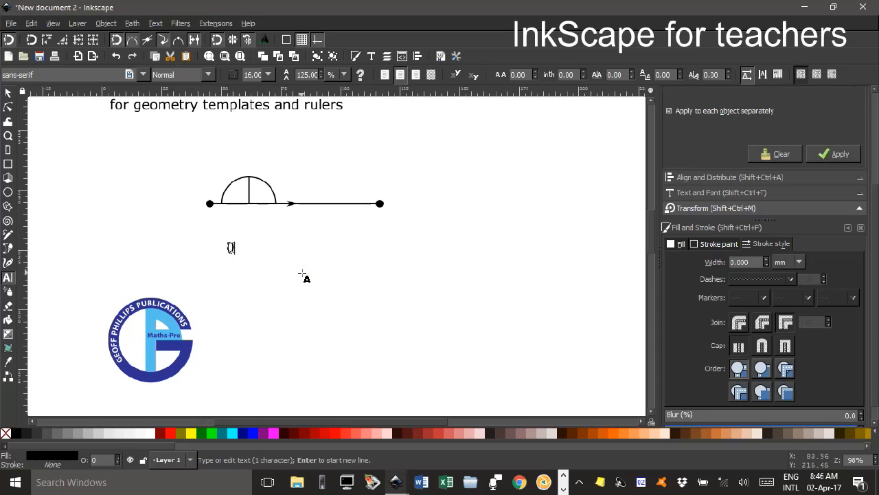
click(8, 92)
click(294, 270)
click(231, 247)
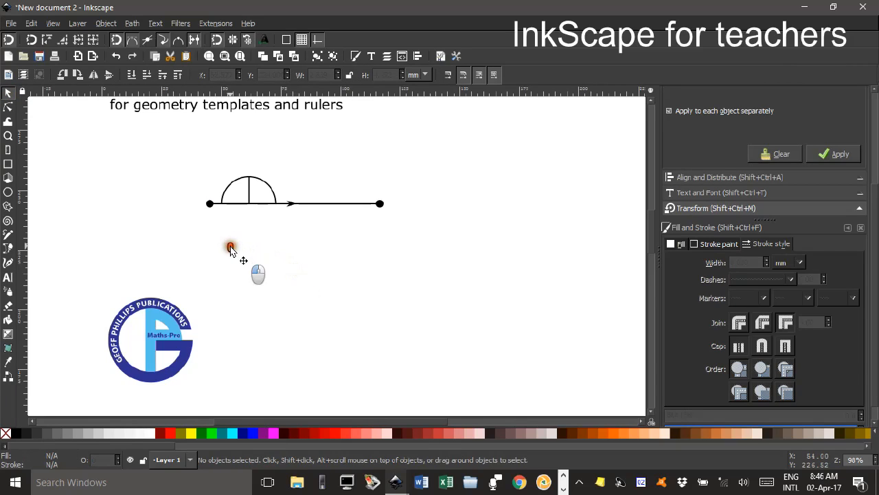
scroll(269, 259, up, 3)
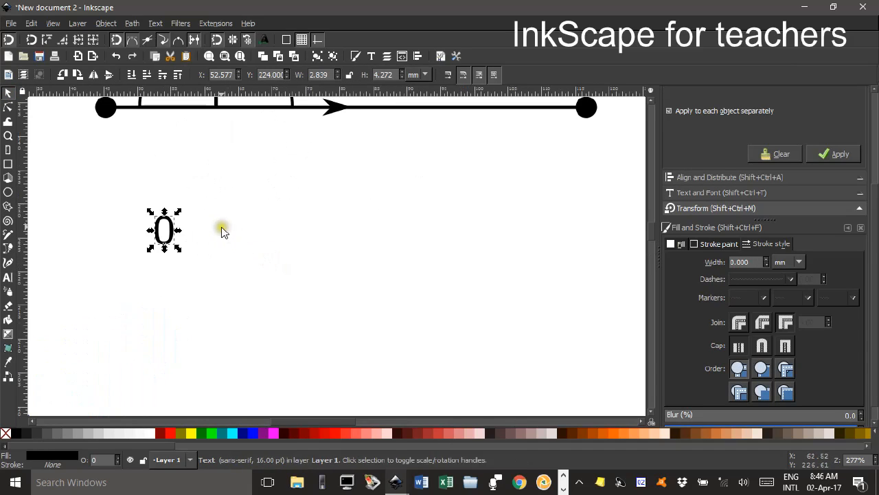
Scale the "0" proportionally down to about 2.2 by 3.4 mm and place it in the semicircle's left half.
scroll(222, 232, up, 1)
drag(163, 211, 199, 187)
key(ctrl+z)
drag(265, 235, 355, 353)
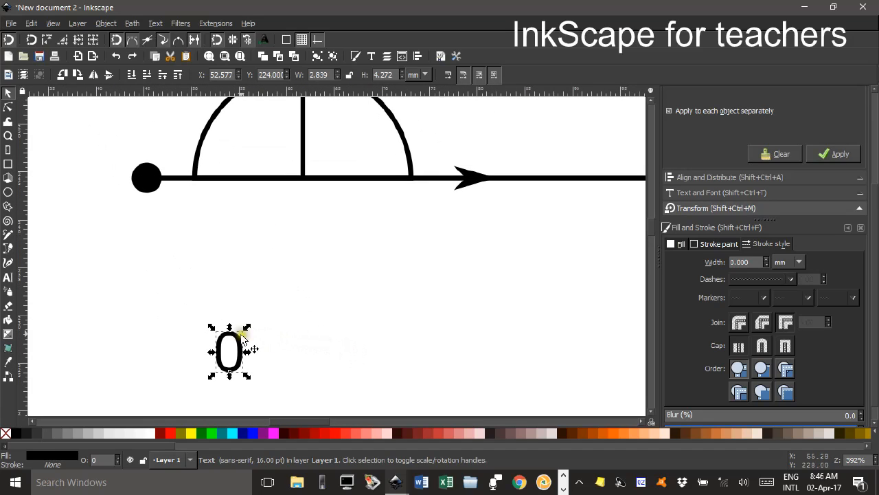
drag(245, 331, 257, 125)
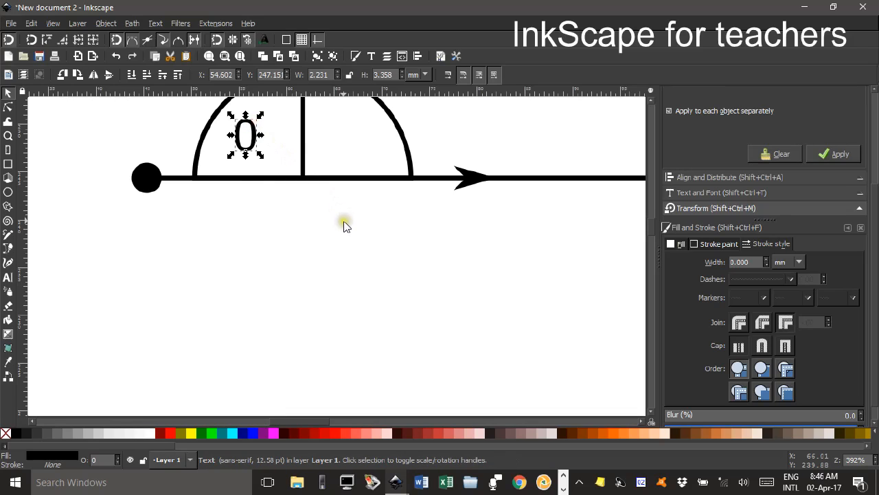
Duplicate the "0" and move the copy horizontally into the right half of the semicircle.
scroll(346, 226, up, 3)
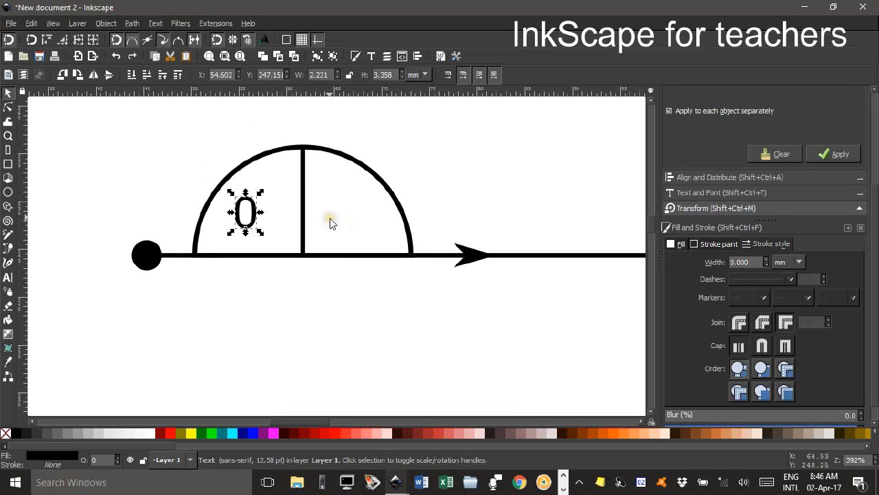
key(ctrl+d)
drag(256, 210, 357, 211)
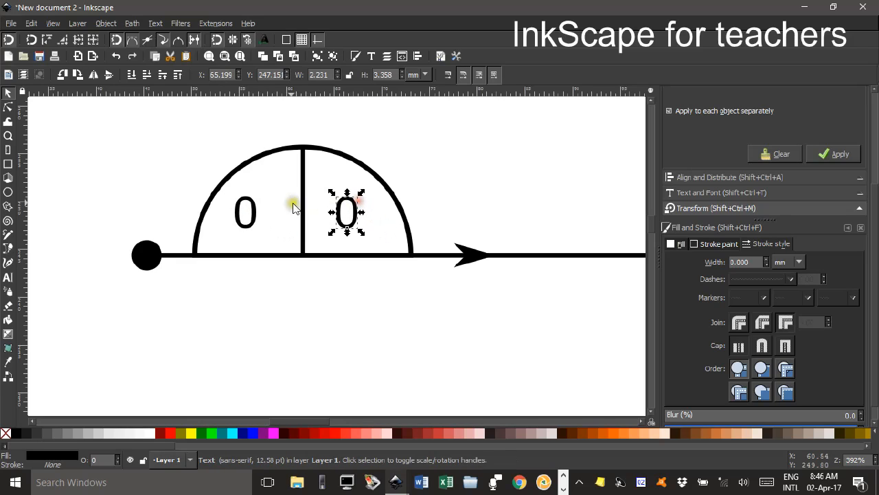
Distribute the centres of both zeros and the divided semicircle equidistantly in the horizontal direction.
shift+click(240, 206)
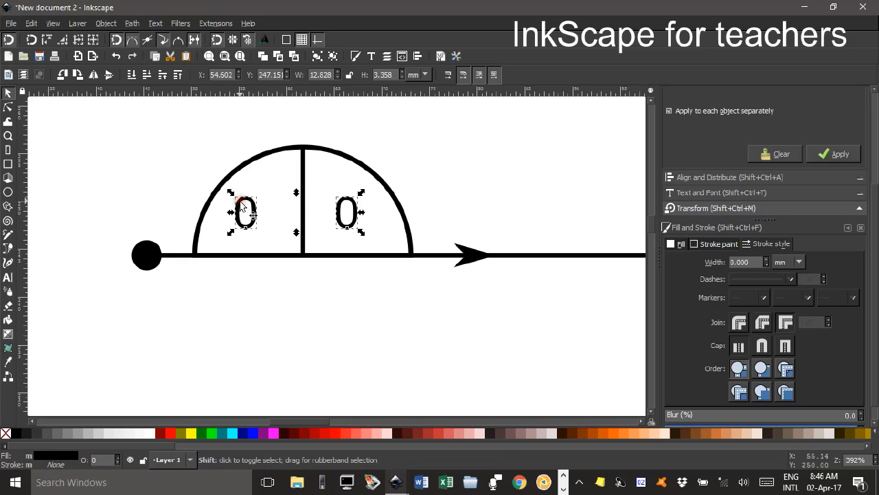
shift+click(277, 155)
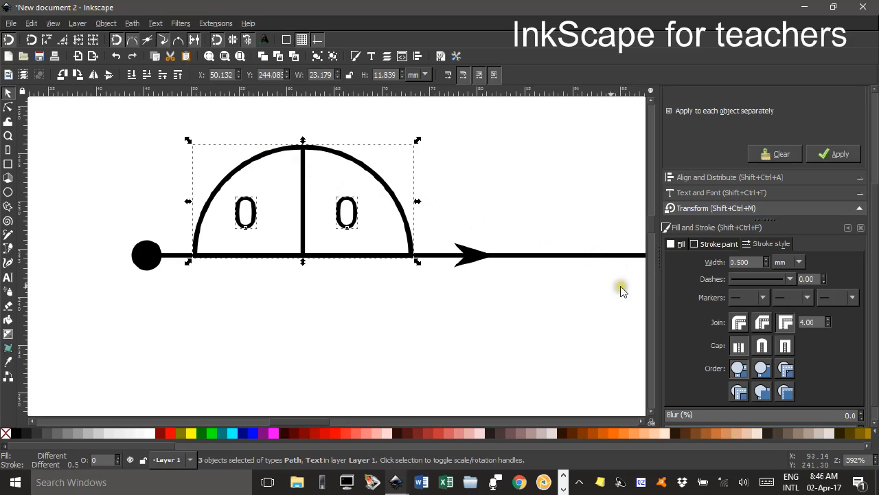
click(723, 179)
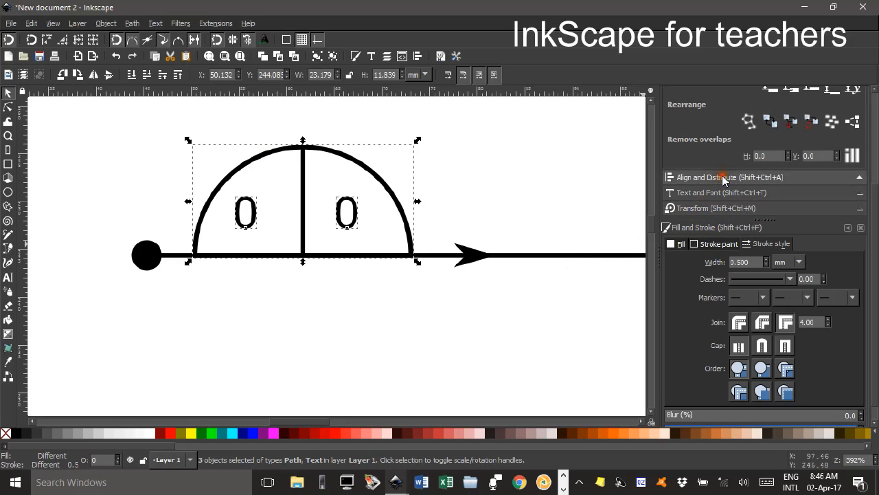
drag(876, 195, 877, 101)
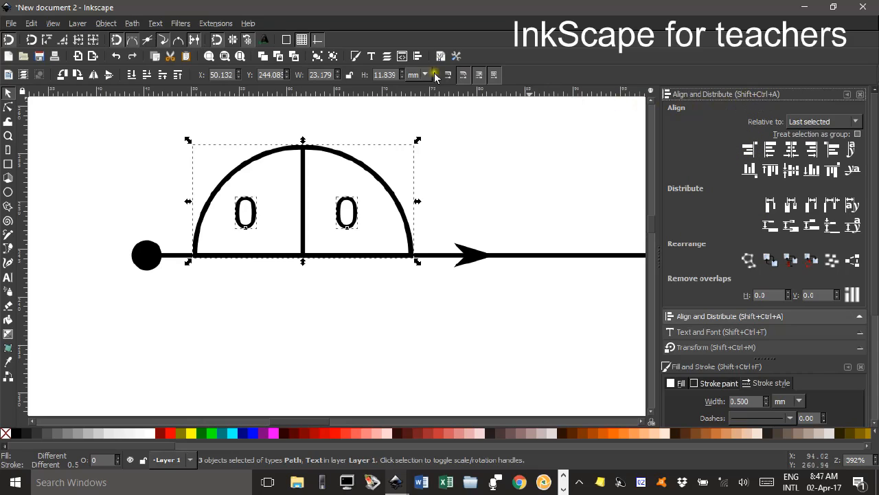
click(790, 204)
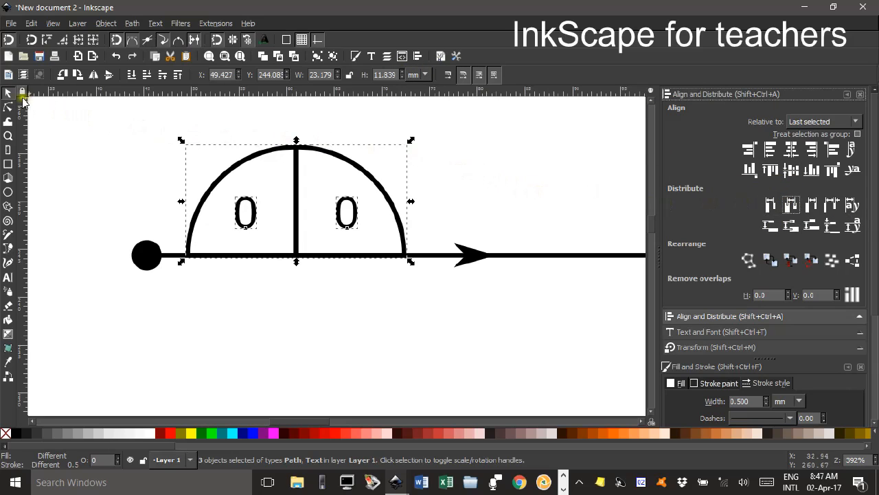
click(92, 128)
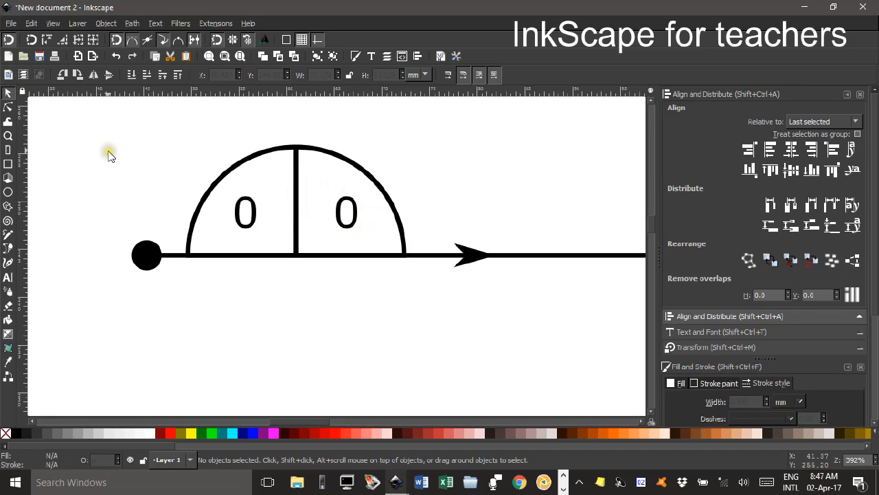
Fill the "0" in the semicircle's right half with red (#FF0000).
key(5)
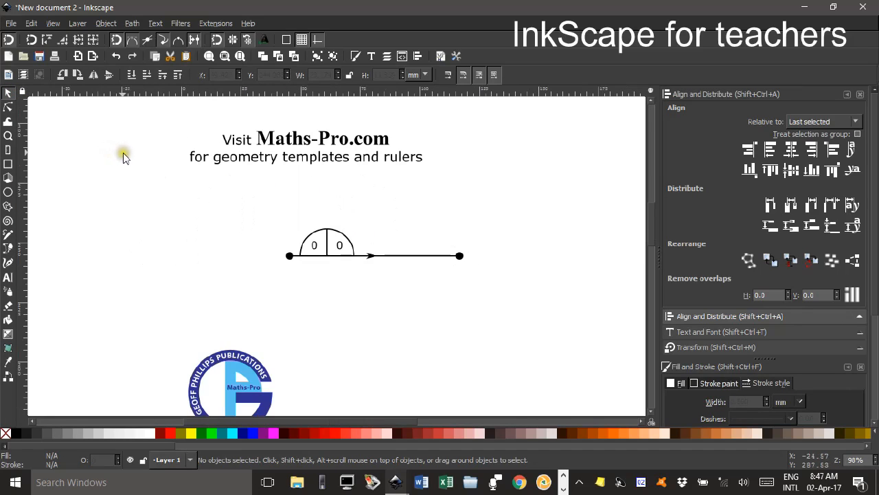
click(341, 246)
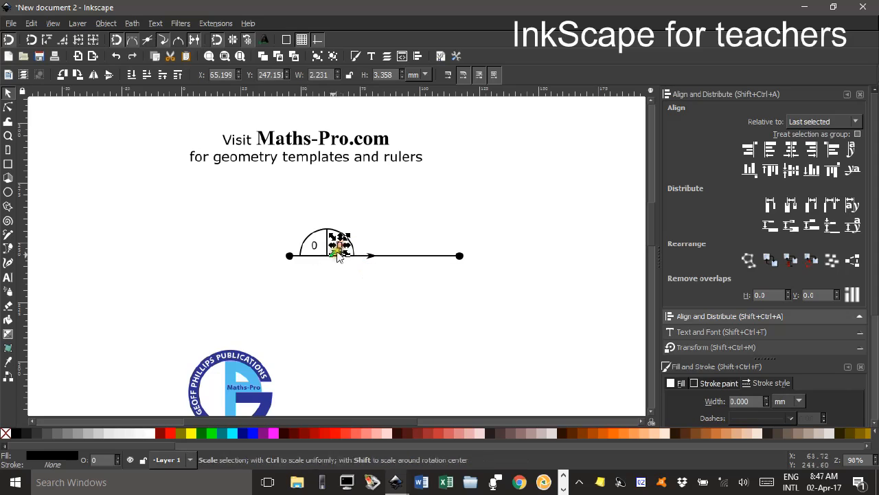
click(169, 435)
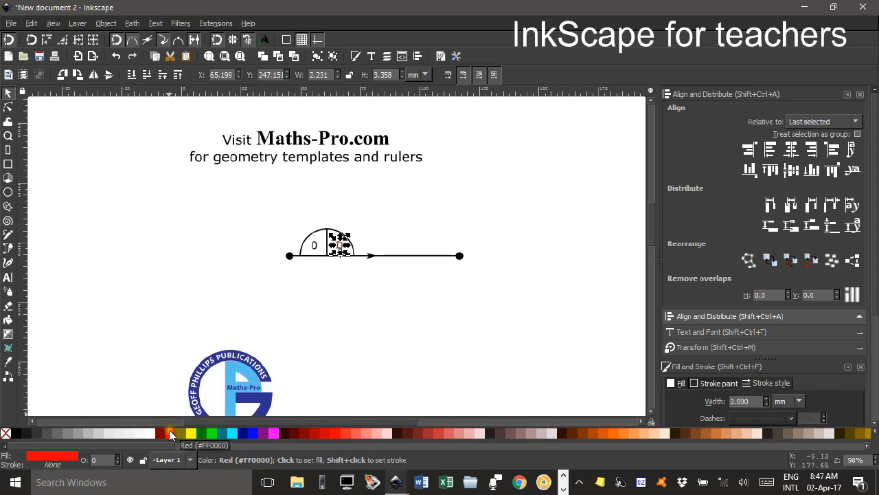
click(370, 284)
Add the text "A,5" in 16 pt sans-serif and move it beneath the arrow on the directed line.
drag(501, 303, 370, 287)
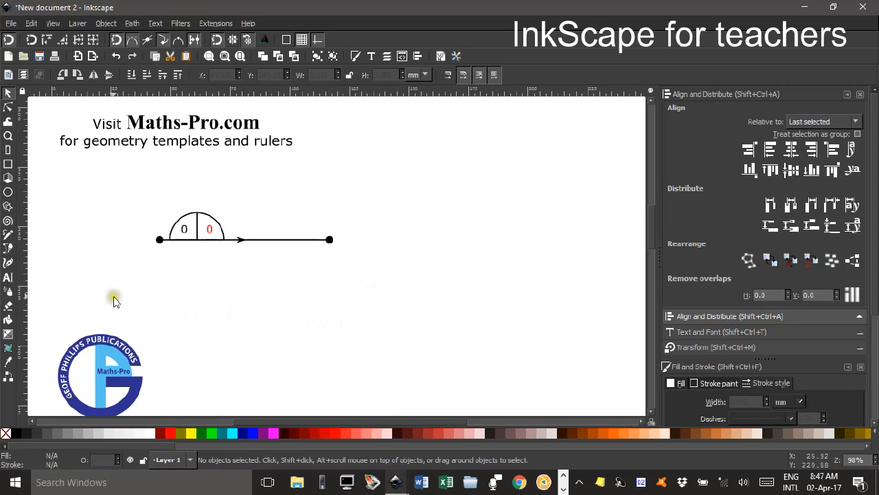
click(9, 277)
click(208, 276)
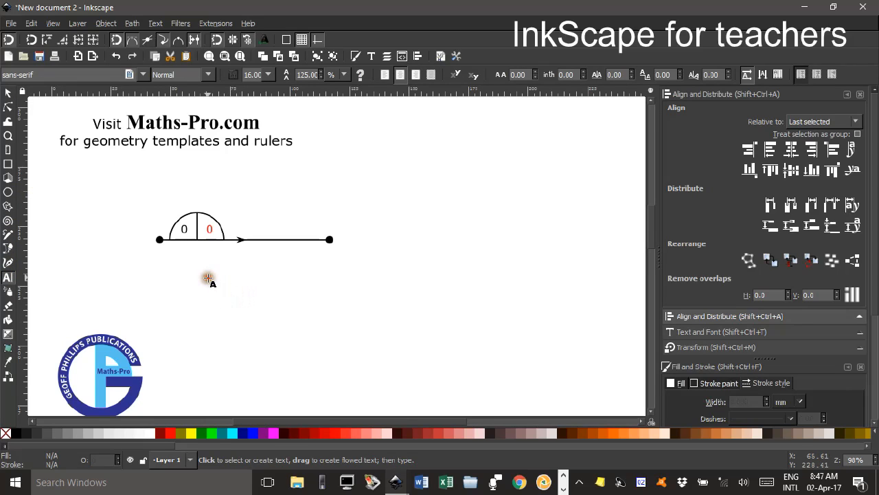
text(A.5)
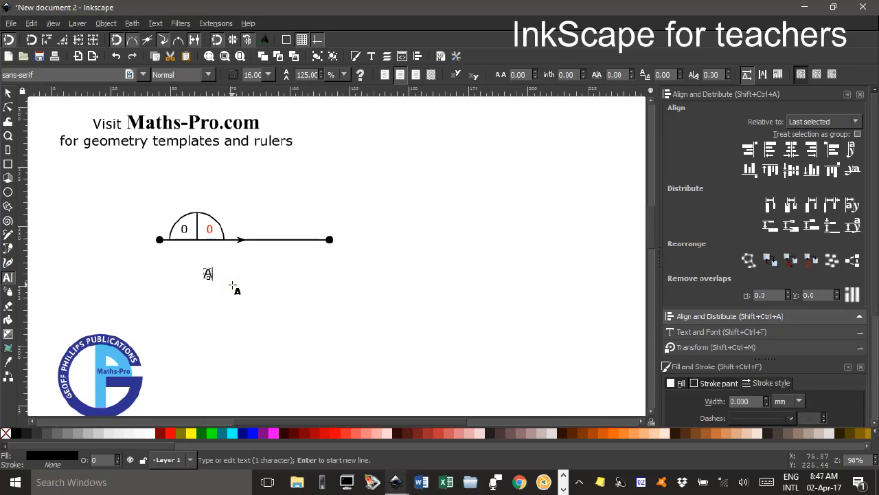
click(6, 91)
click(252, 279)
drag(211, 272, 235, 254)
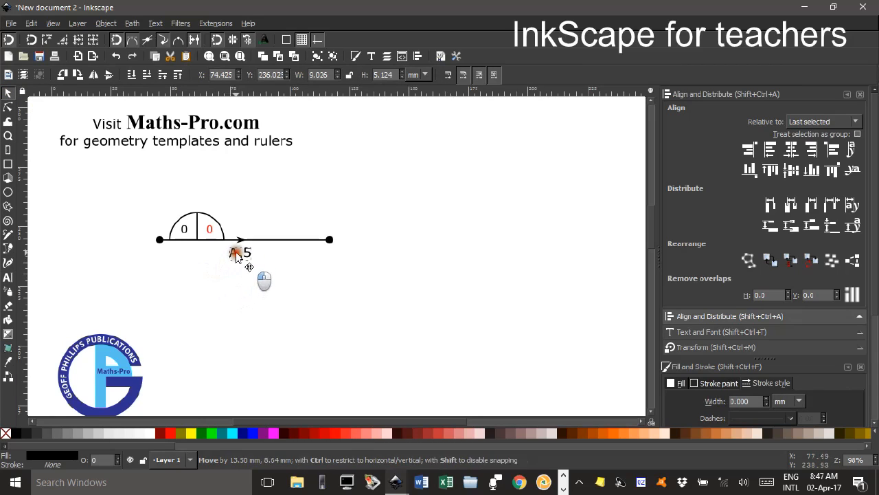
click(288, 280)
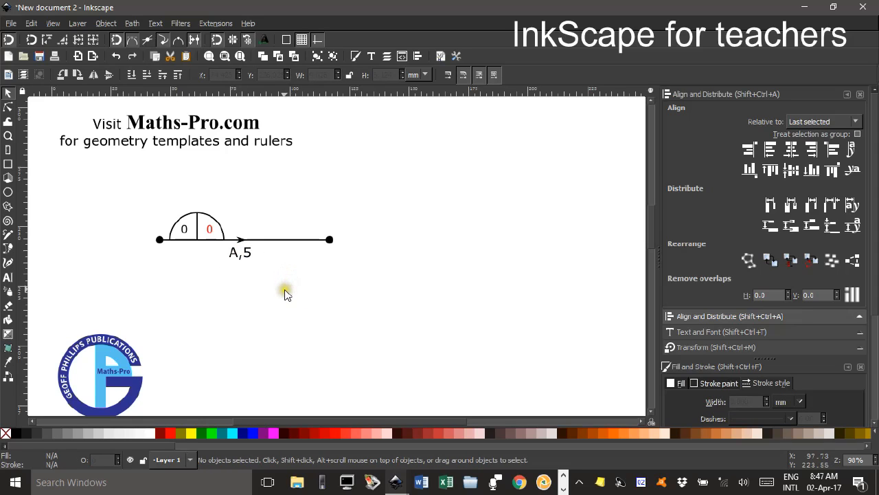
Turn off snapping of nodes and other points, and move the "A,5" label close beneath the arrow.
drag(238, 253, 210, 251)
click(222, 253)
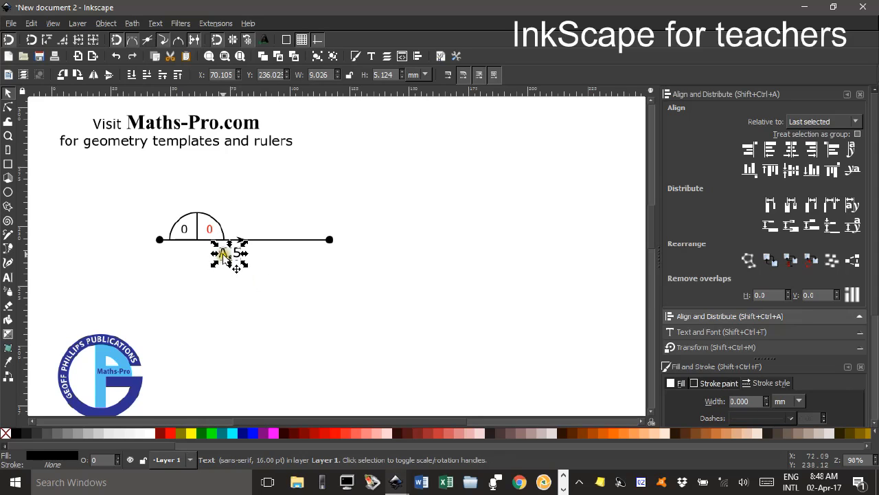
mouse_move(222, 253)
mouse_down()
mouse_move(283, 247)
mouse_move(275, 236)
mouse_move(227, 252)
mouse_move(248, 252)
mouse_move(238, 258)
mouse_up()
click(118, 41)
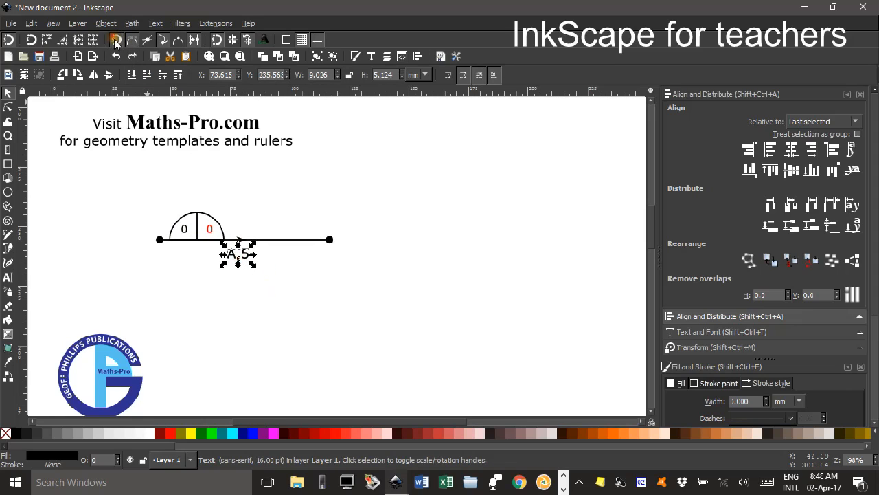
click(216, 42)
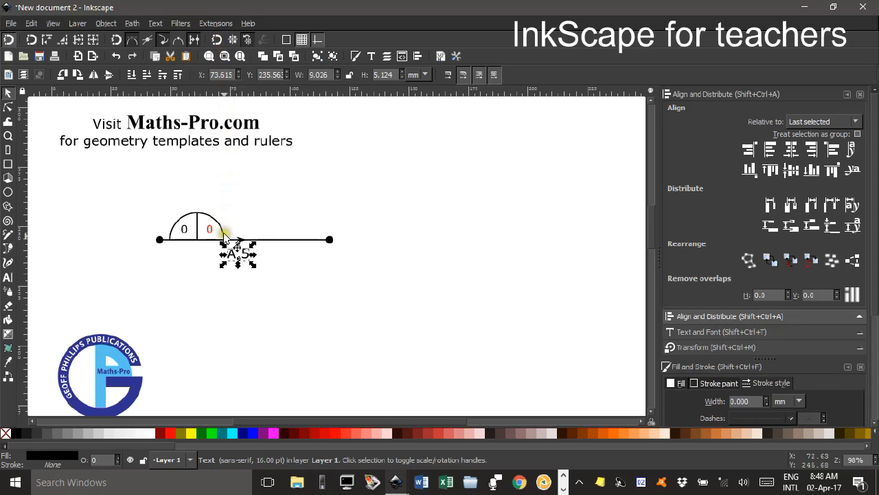
drag(236, 266, 239, 253)
click(287, 267)
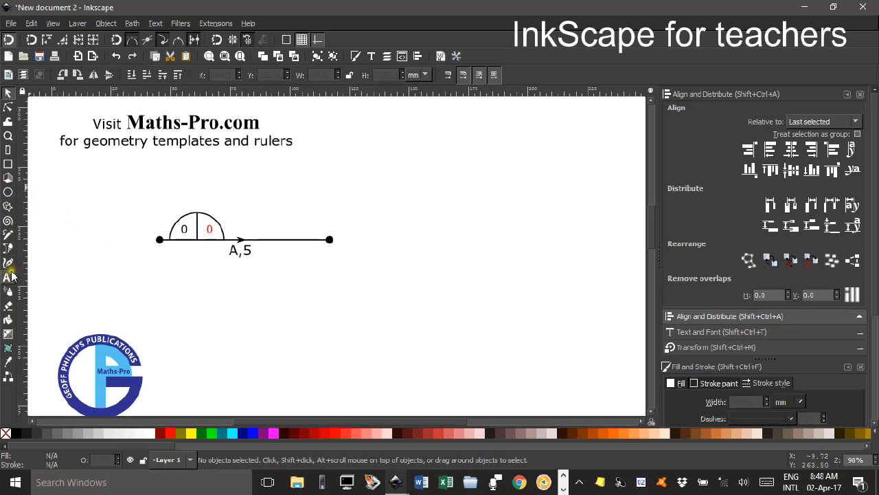
Add a blue "5" in 16 pt sans-serif just above the directed line, beside the right dot.
click(9, 278)
click(316, 223)
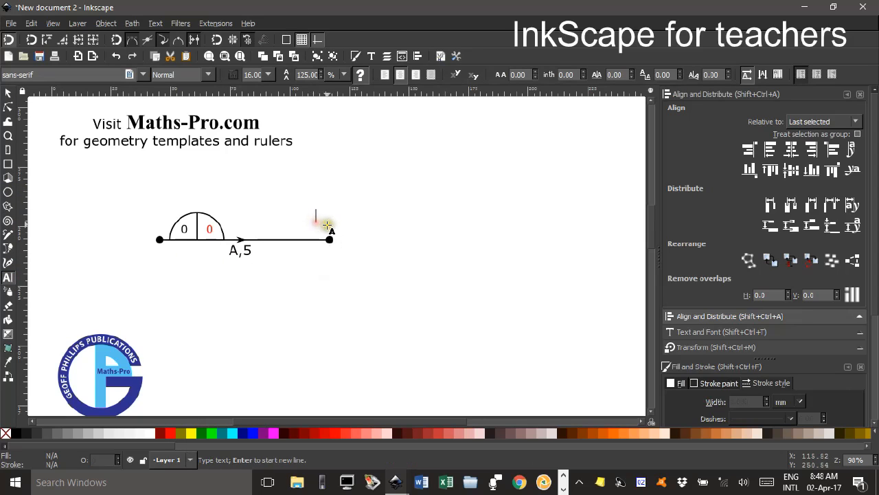
text(5)
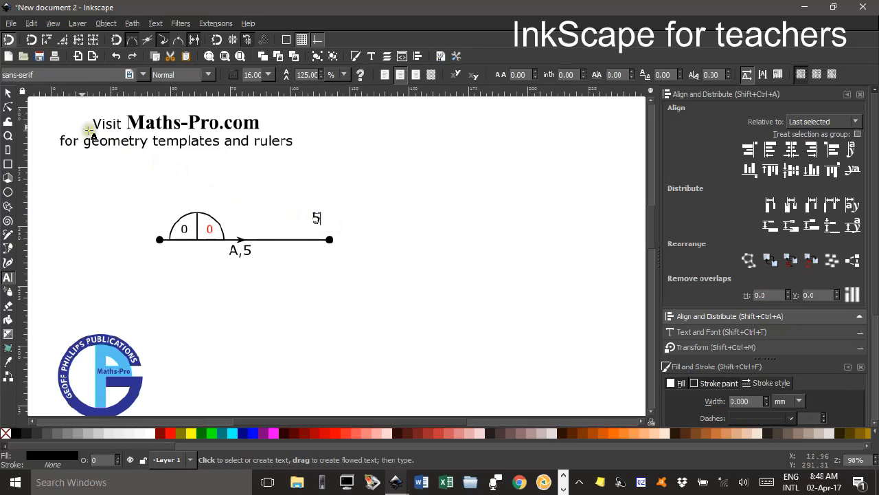
click(8, 92)
click(251, 433)
click(336, 326)
drag(315, 220, 321, 231)
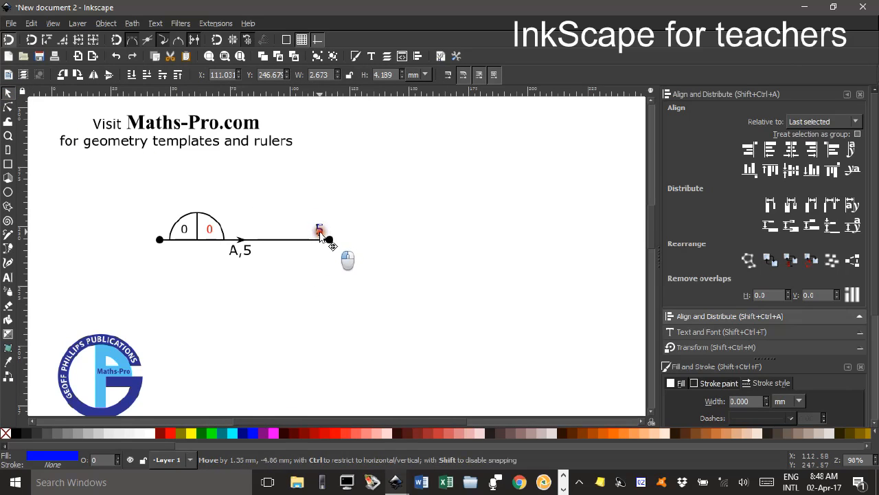
click(373, 230)
Move the blue "5" up clear of the line and scale it proportionally down to about 1.7 by 2.6 mm.
drag(323, 229, 326, 200)
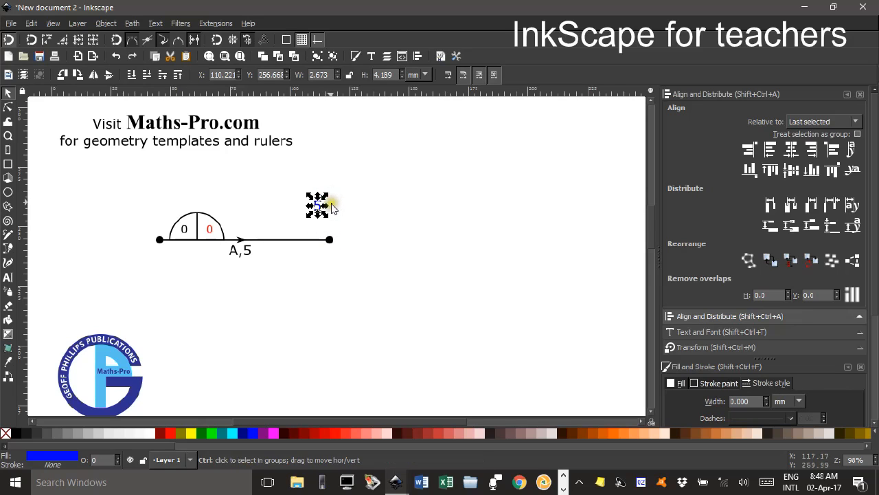
scroll(332, 206, up, 4)
drag(294, 192, 285, 205)
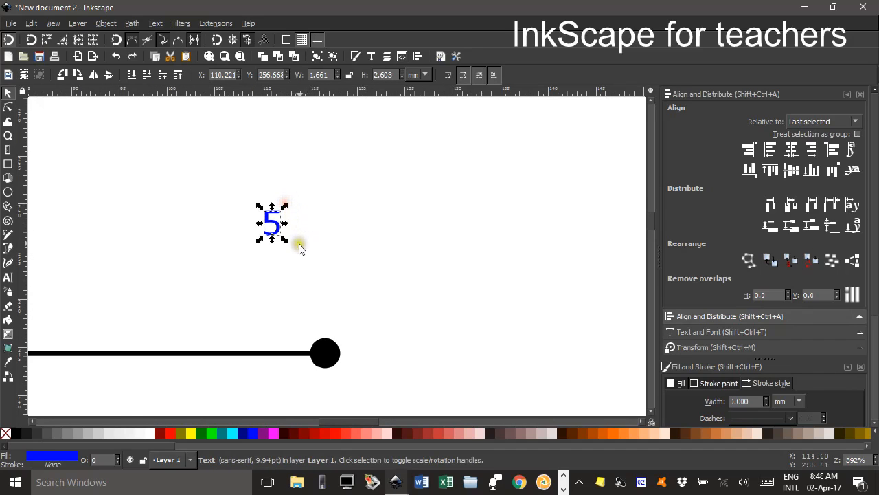
key(minus)
key(minus)
key(minus)
key(minus)
click(323, 248)
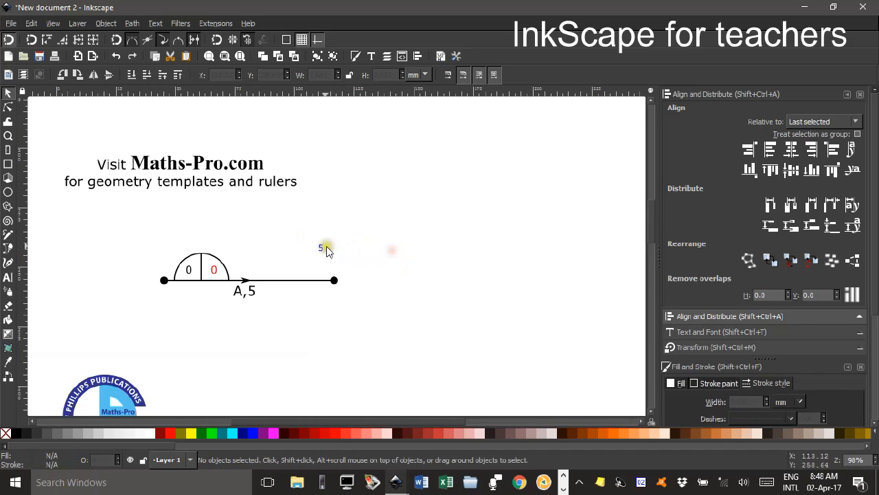
Move the reduced blue "5" back down to just above the line, beside the right dot.
click(324, 269)
drag(324, 273, 325, 275)
click(385, 264)
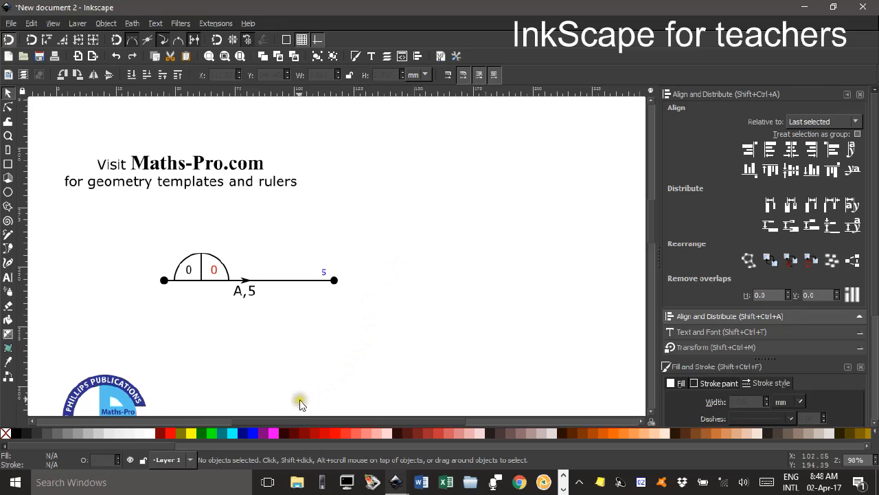
Look at the finished element in Network elements.svg for comparison and return to New document 2.
click(395, 483)
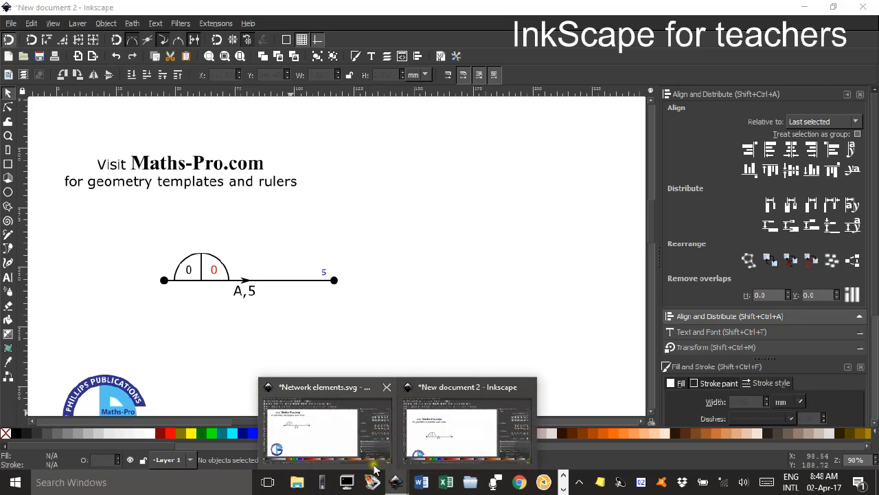
click(336, 447)
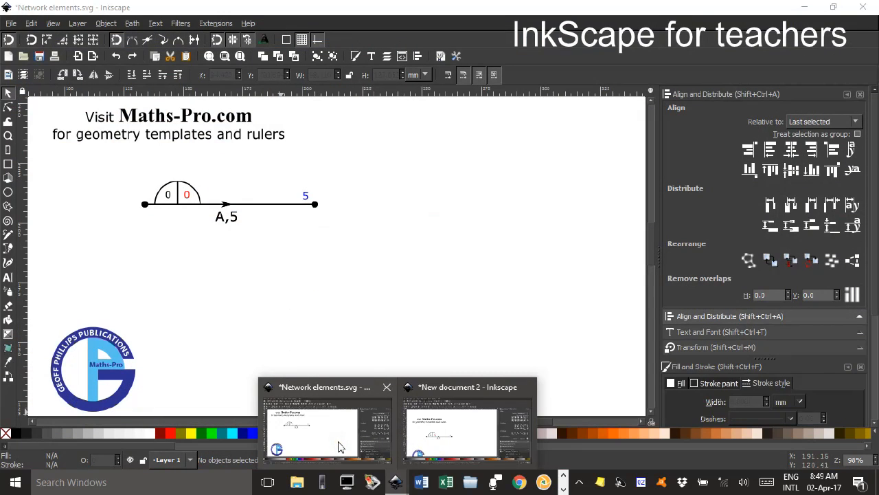
click(448, 430)
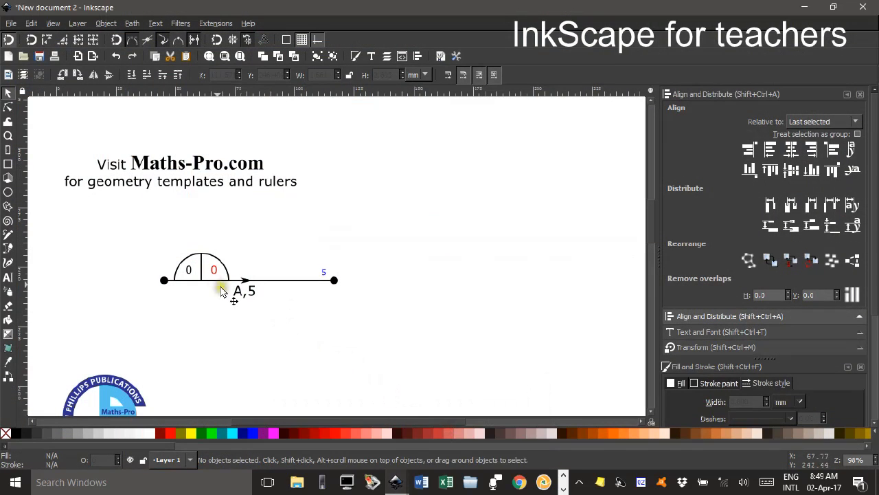
Group all the objects of the network element, from the dots and line to the labels.
mouse_move(114, 226)
mouse_down()
mouse_move(412, 350)
mouse_move(401, 341)
mouse_up()
key(ctrl)
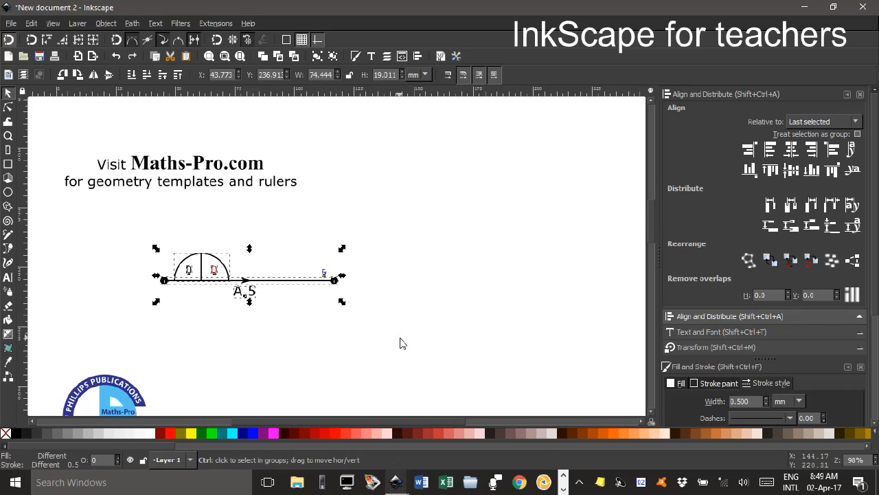
key(ctrl+g)
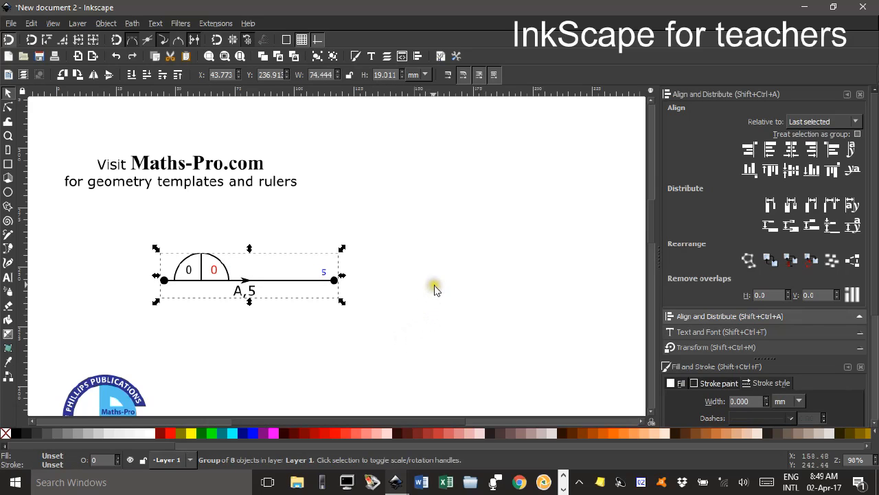
scroll(434, 288, down, 1)
click(393, 278)
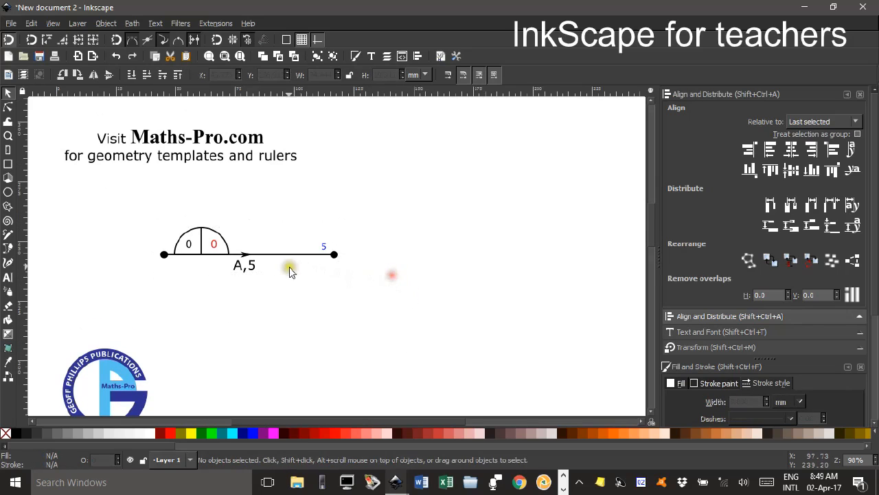
Move the grouped element up slightly, duplicate it and place the copy level with it on its right, at X about 122.3 mm.
mouse_move(287, 256)
mouse_down()
mouse_move(334, 230)
mouse_move(281, 238)
mouse_move(329, 244)
mouse_move(270, 249)
mouse_move(289, 244)
mouse_up()
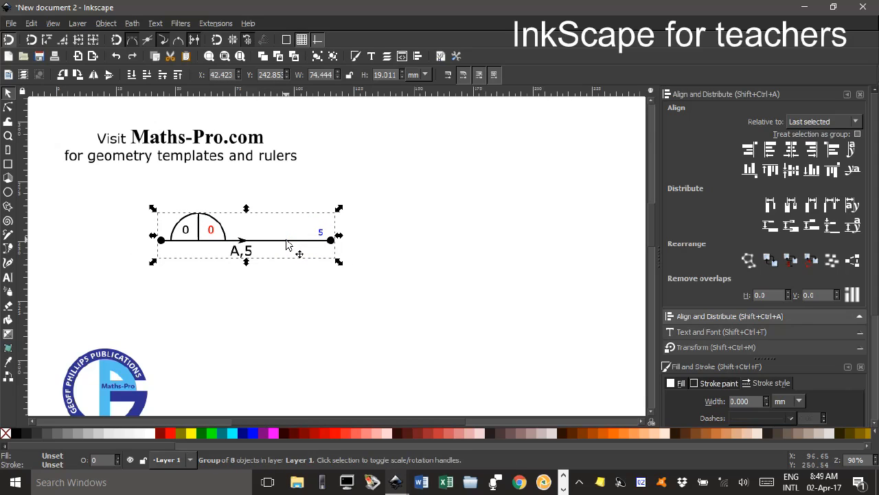
key(ctrl+d)
drag(274, 244, 467, 253)
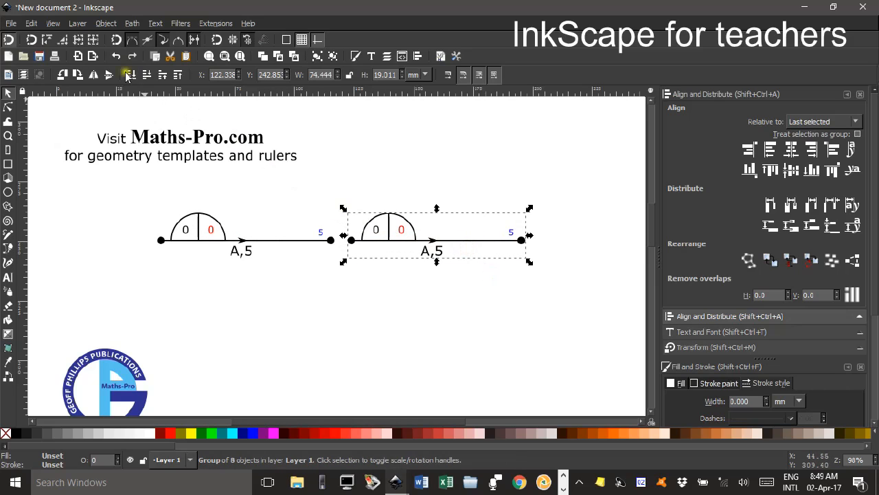
Enable snapping of nodes and other points, and snap the copy's left dot onto the original element's right dot.
click(118, 42)
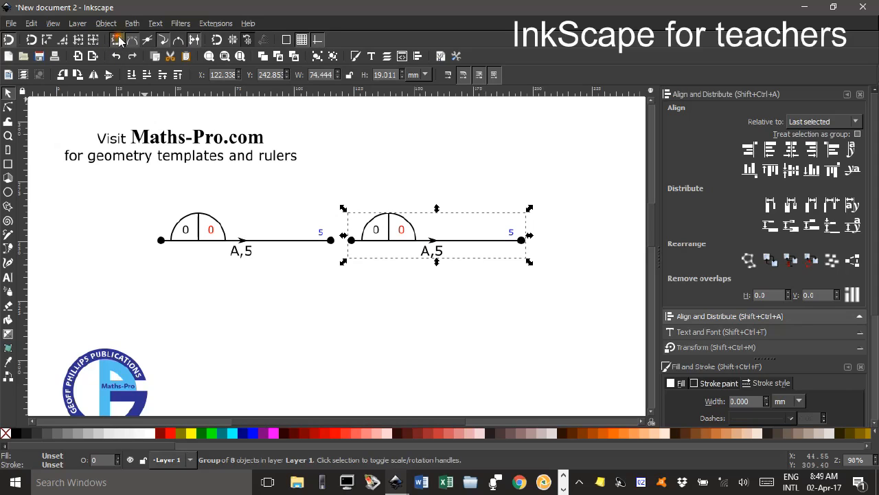
click(217, 40)
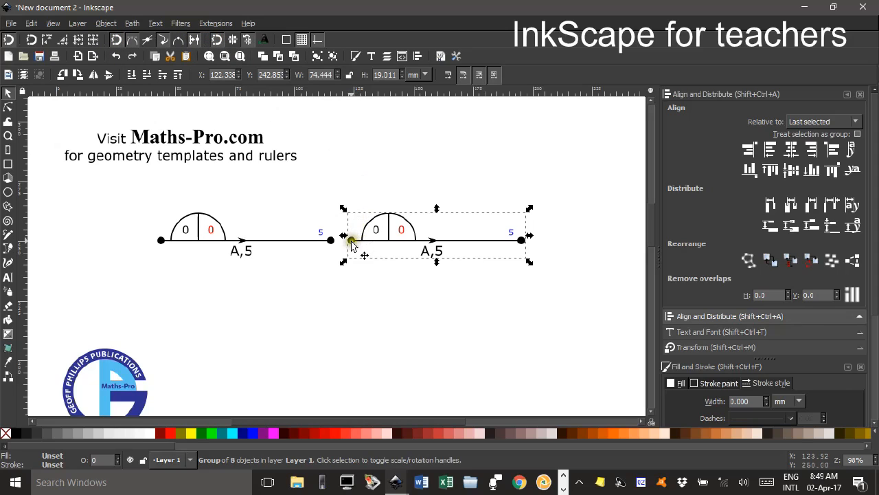
drag(351, 245, 330, 245)
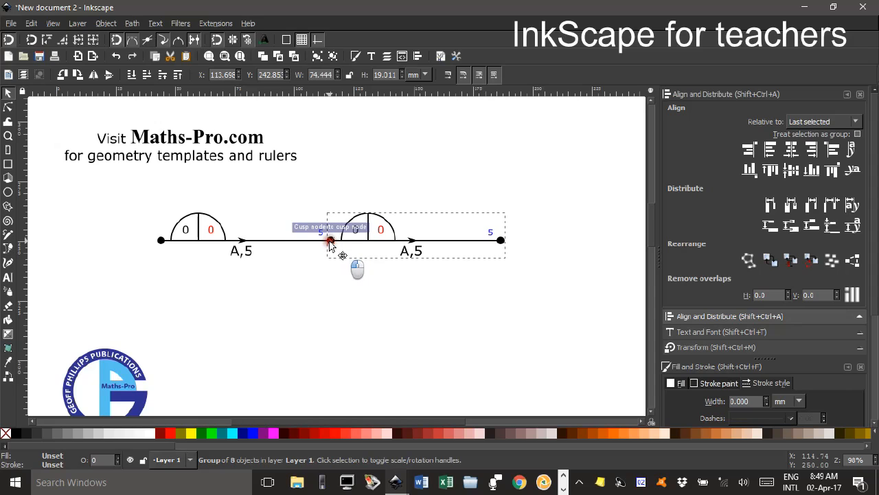
click(363, 297)
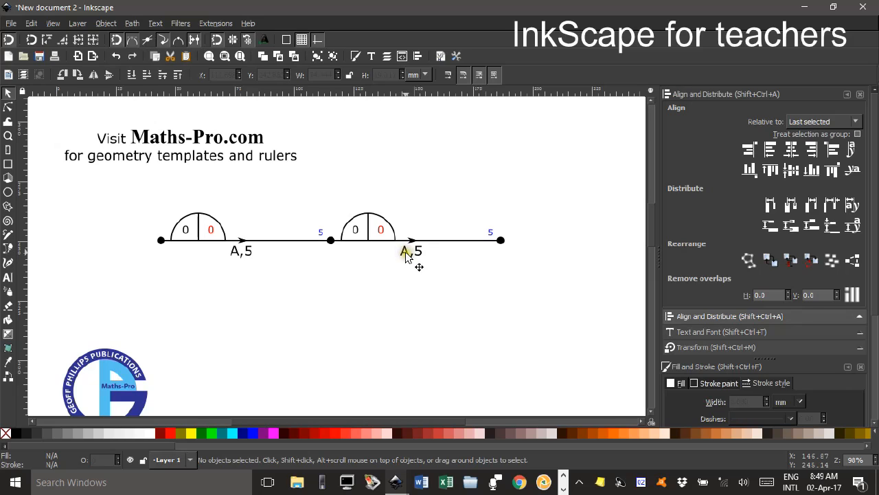
Set the original element's rotation centre on its right dot and rotate it about 30° so its left end swings down.
click(213, 241)
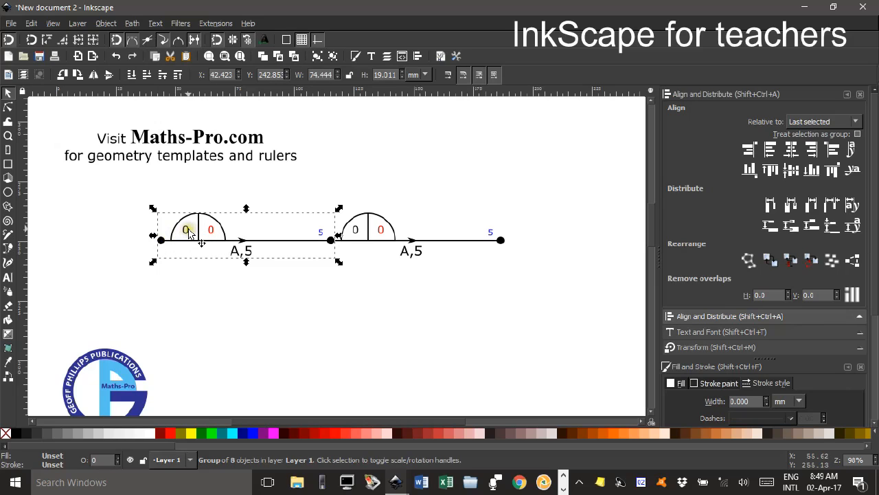
click(188, 229)
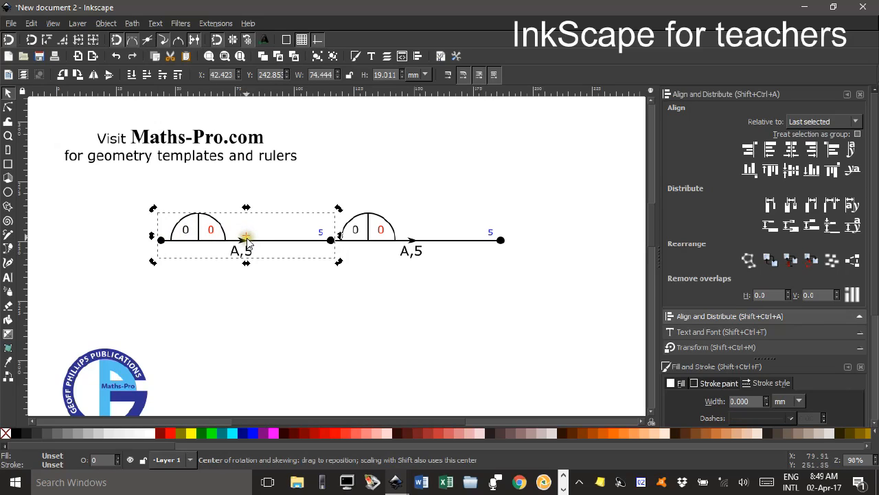
drag(247, 241, 330, 241)
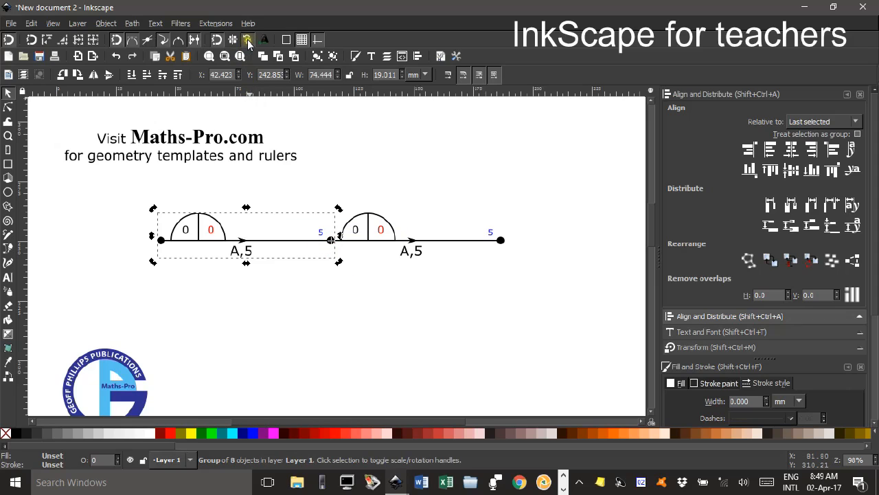
drag(153, 264, 176, 325)
click(106, 240)
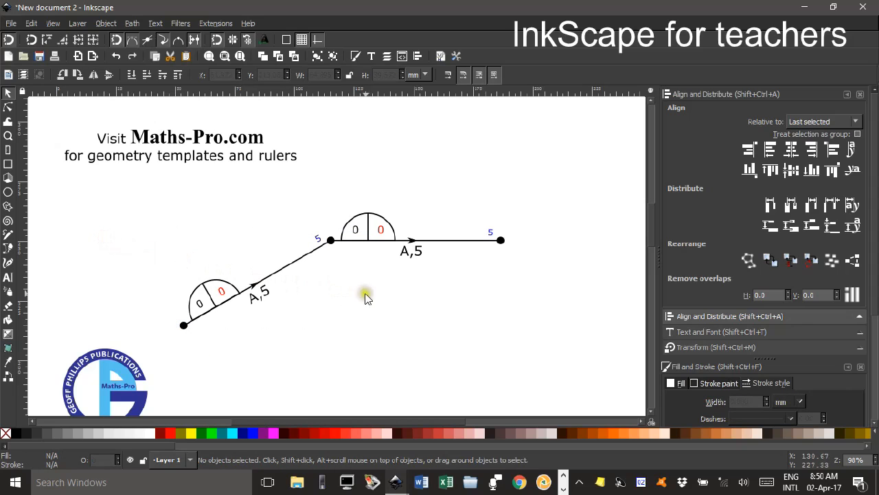
Change the activity label under the horizontal element to "B,7".
scroll(391, 296, down, 2)
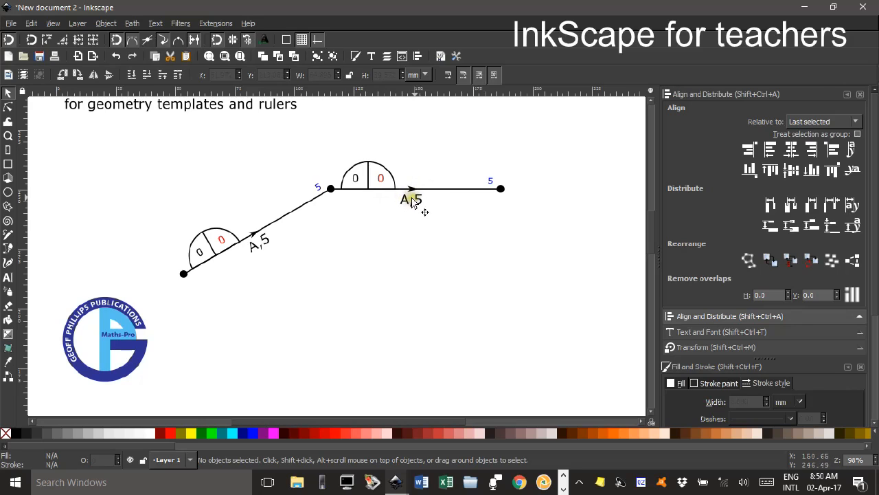
click(8, 277)
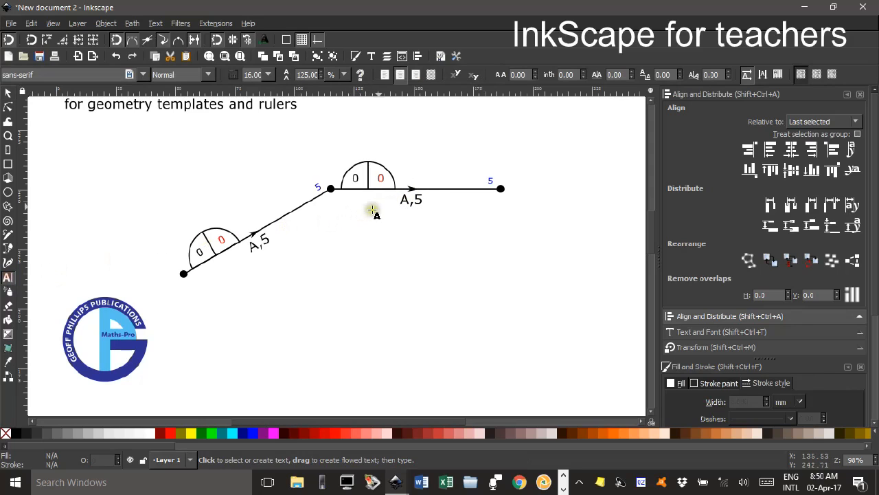
drag(403, 199, 408, 199)
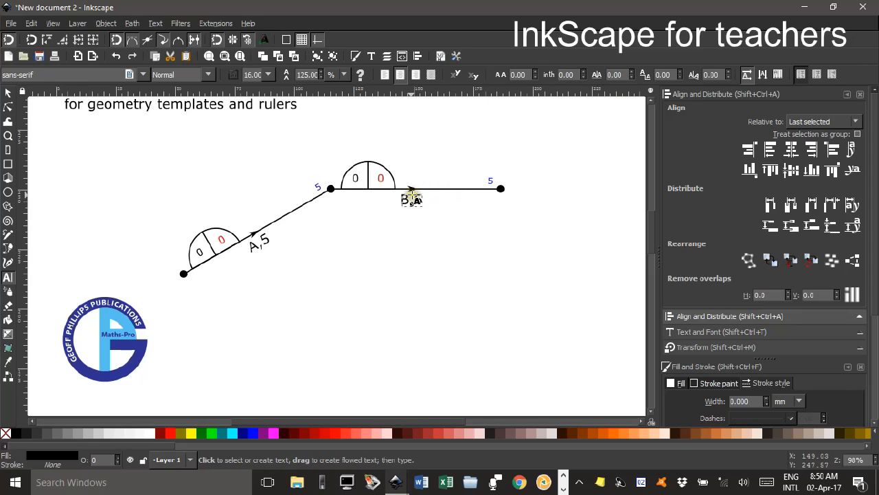
drag(414, 199, 422, 199)
text(7)
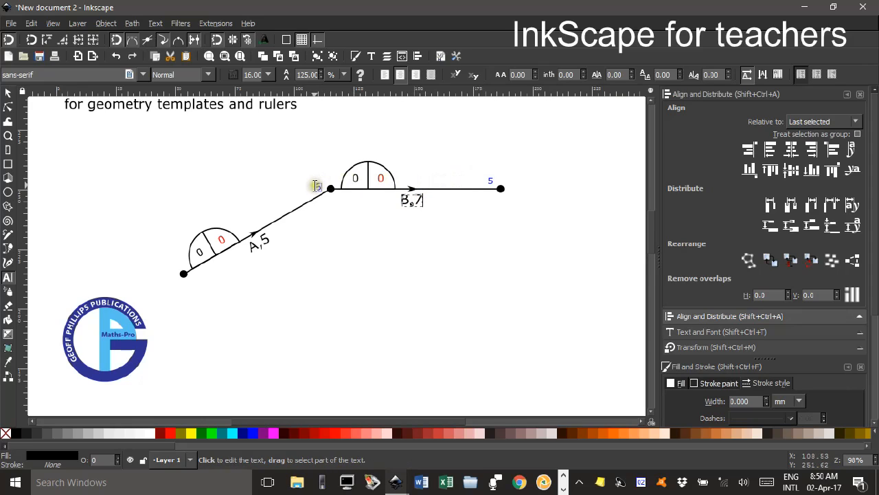
In the horizontal element, change the black number in the semicircle to 5 and the blue number by the right dot to 12.
click(356, 176)
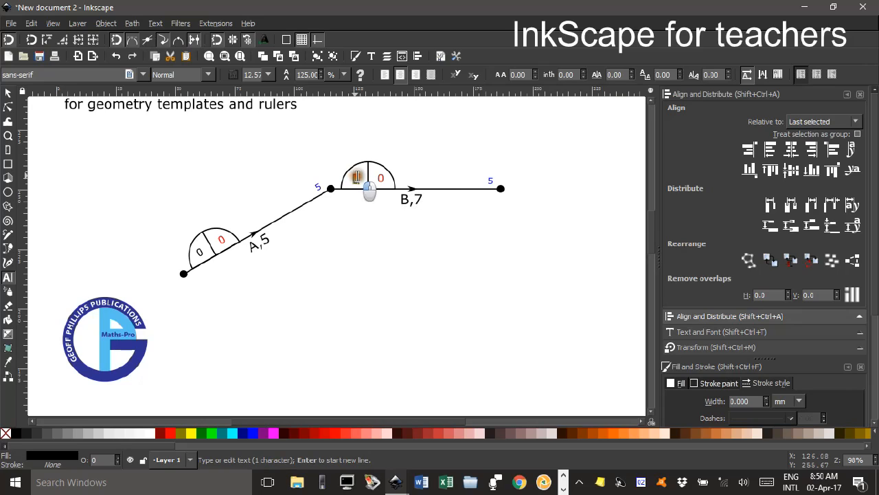
key(Escape)
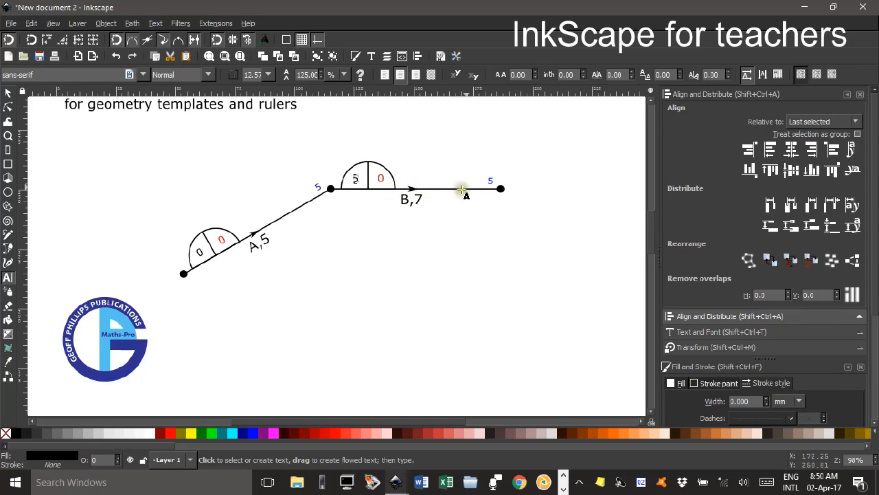
click(492, 181)
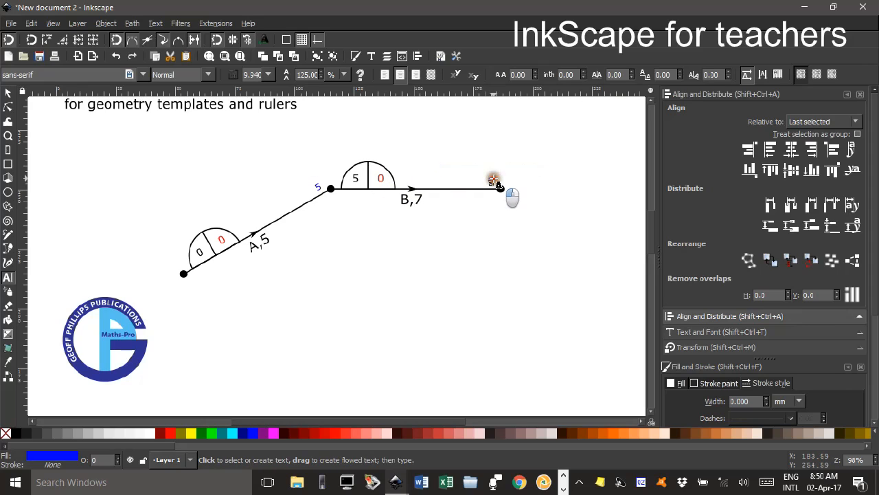
text(12)
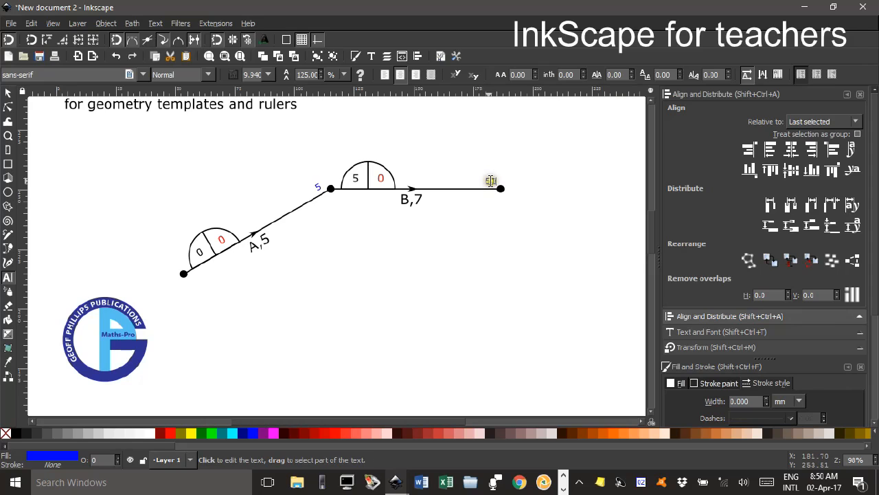
key(BackSpace)
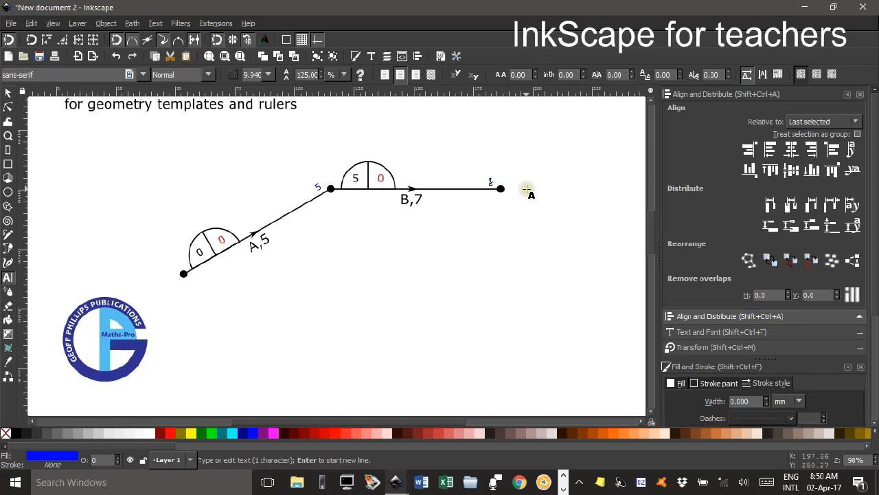
click(8, 93)
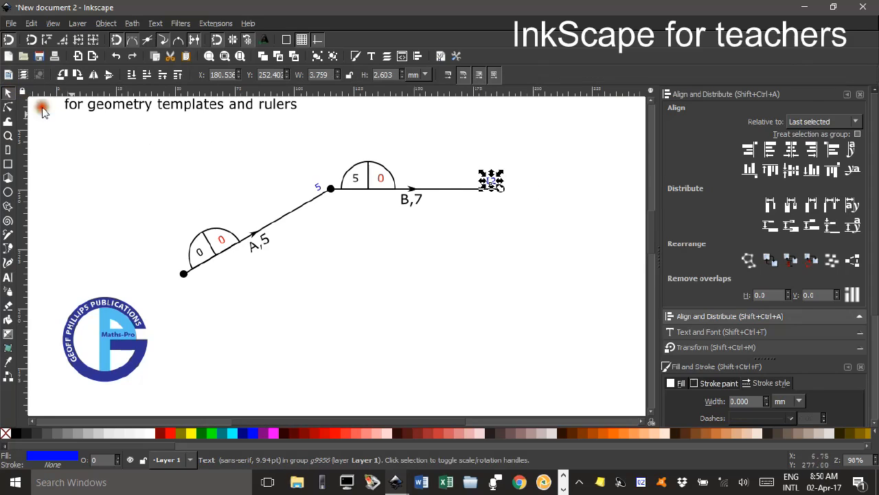
click(446, 328)
click(443, 305)
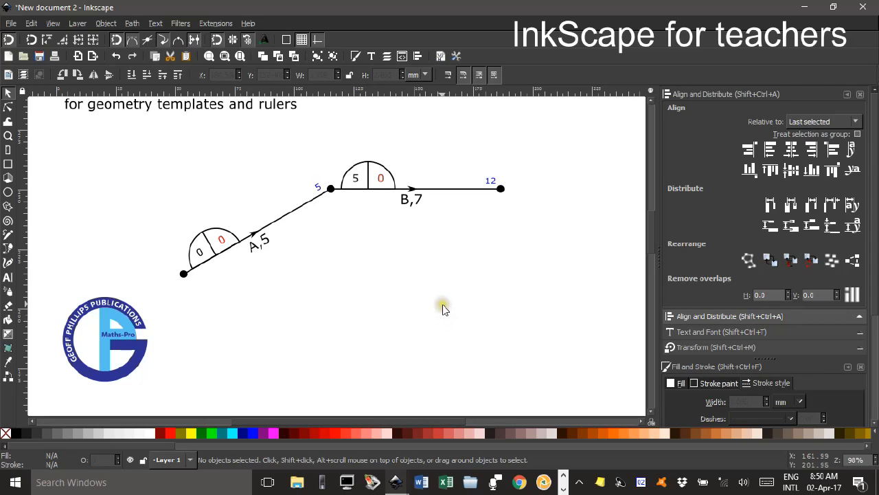
click(439, 304)
scroll(440, 296, up, 1)
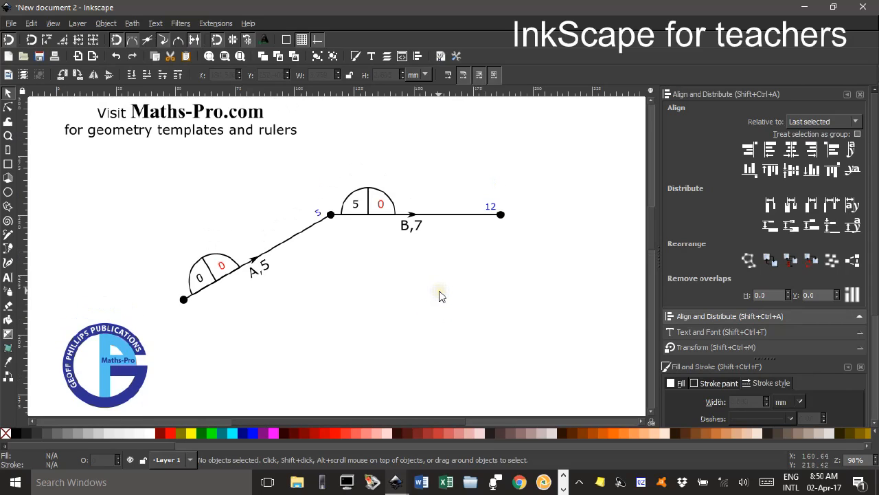